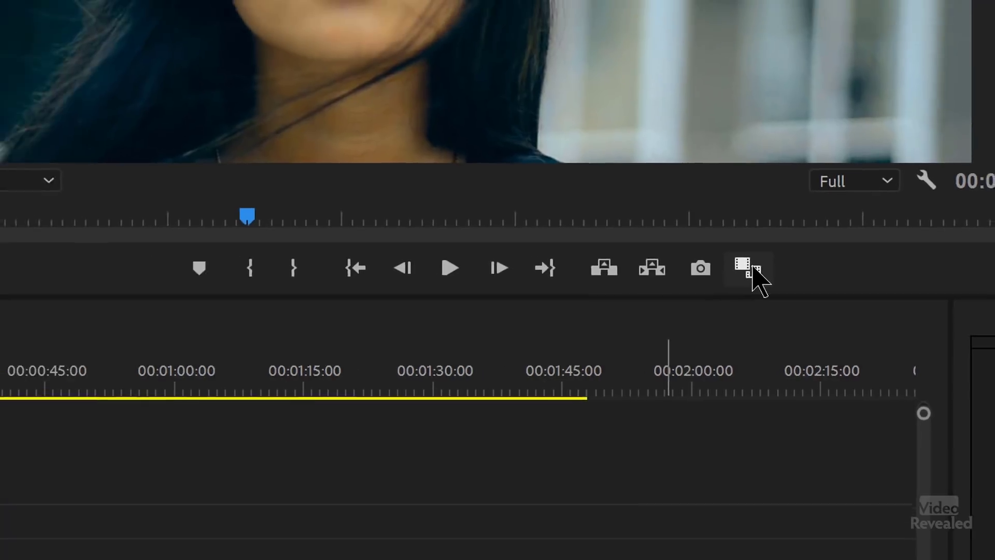
# Step: Switch the Program monitor to Comparison View and drag the panel dividers to enlarge it
pyautogui.click(727, 255)
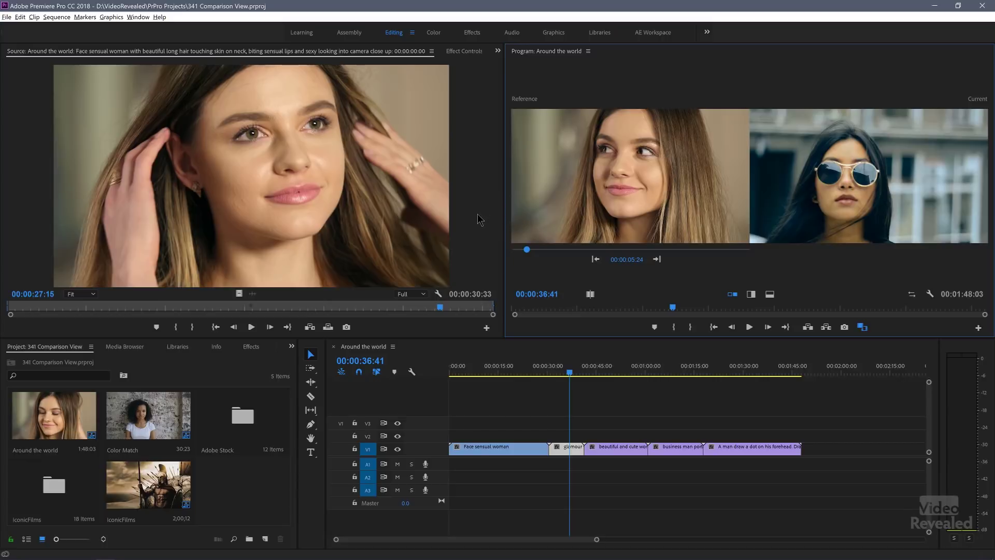
pyautogui.moveTo(504, 217); pyautogui.dragTo(296, 235)
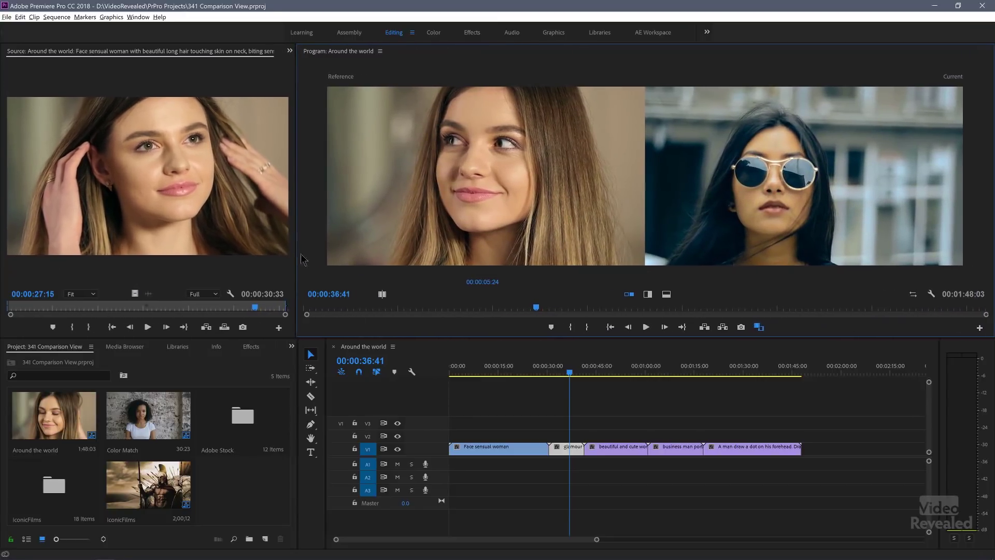
pyautogui.moveTo(437, 340); pyautogui.dragTo(430, 398)
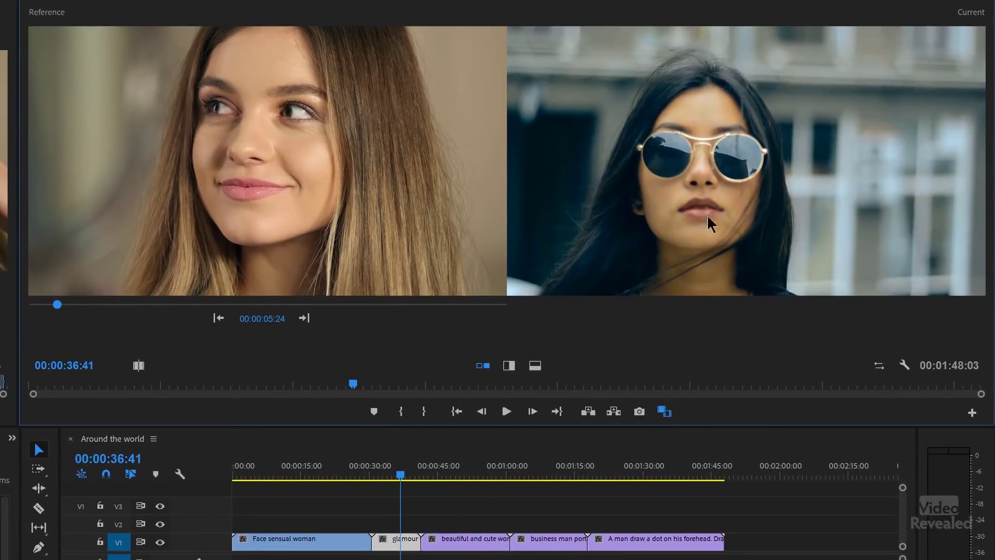
# Step: Scrub the current sequence frame forward into the desert clip
pyautogui.moveTo(402, 475); pyautogui.dragTo(402, 477)
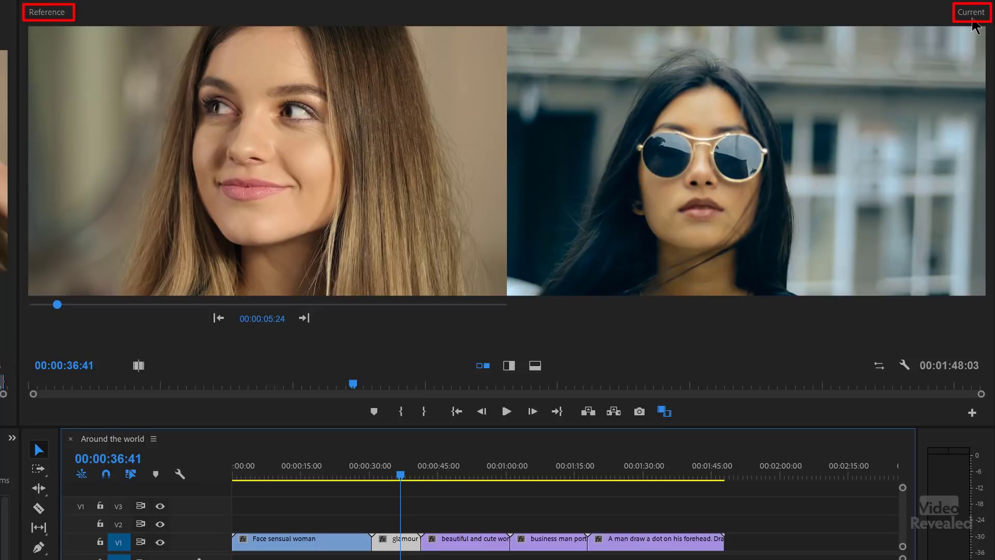
pyautogui.moveTo(415, 474); pyautogui.dragTo(471, 474)
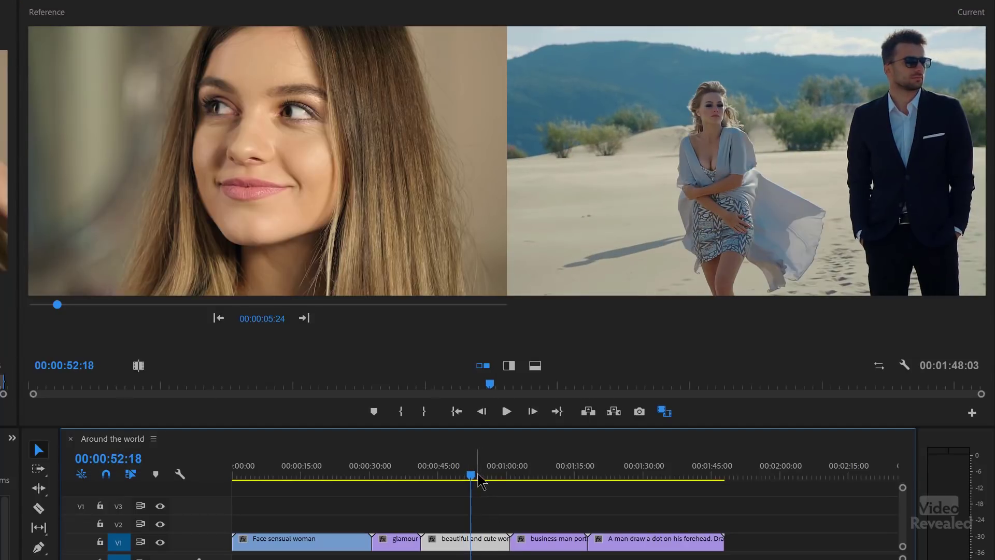
pyautogui.moveTo(473, 474); pyautogui.dragTo(400, 480)
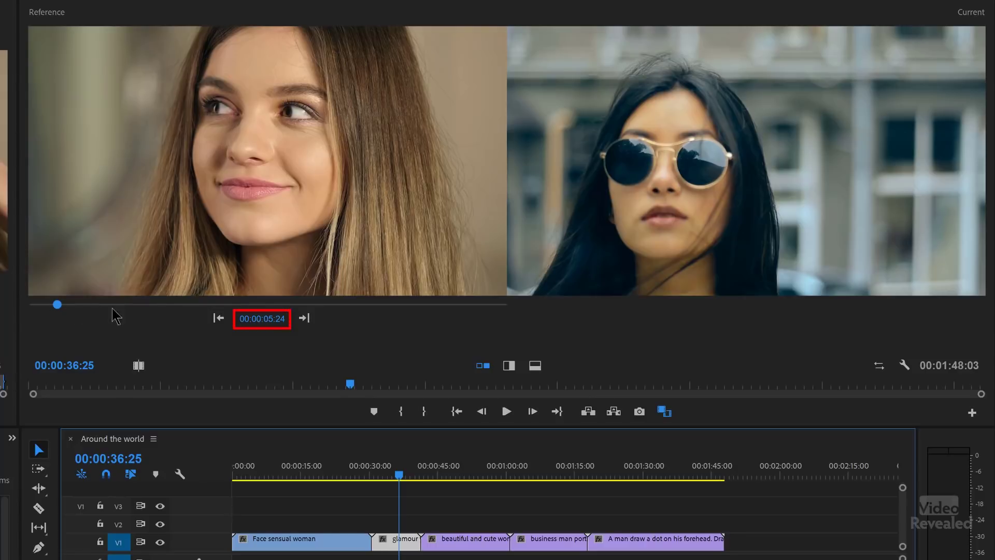
# Step: Move the reference frame with the slider, jumping between the sequence start and the next cut
pyautogui.click(65, 307)
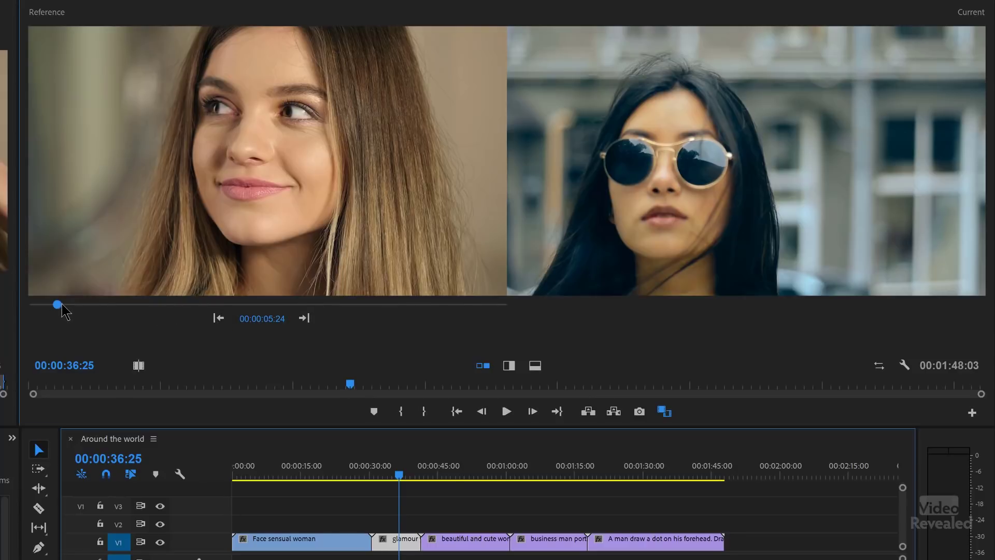
pyautogui.moveTo(91, 313); pyautogui.dragTo(129, 315)
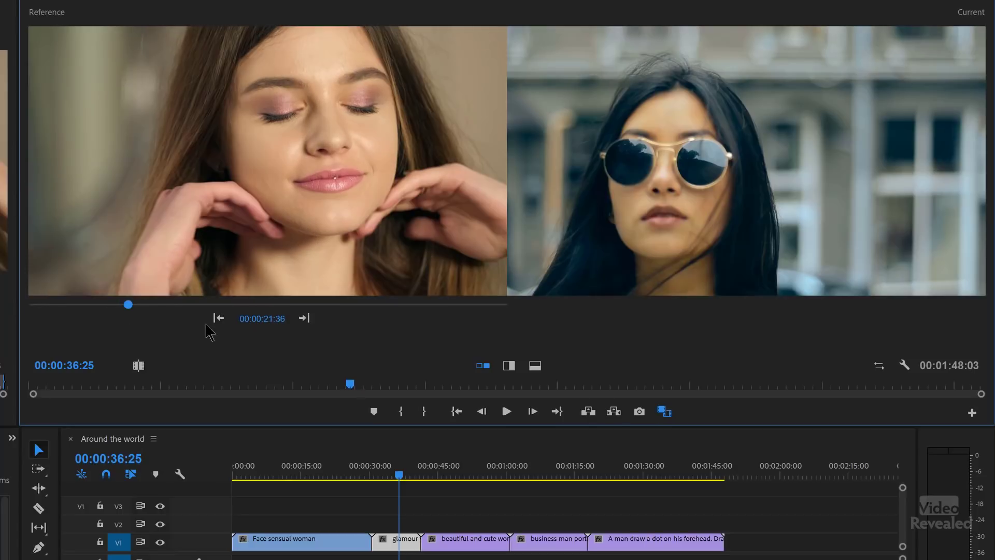
pyautogui.click(217, 318)
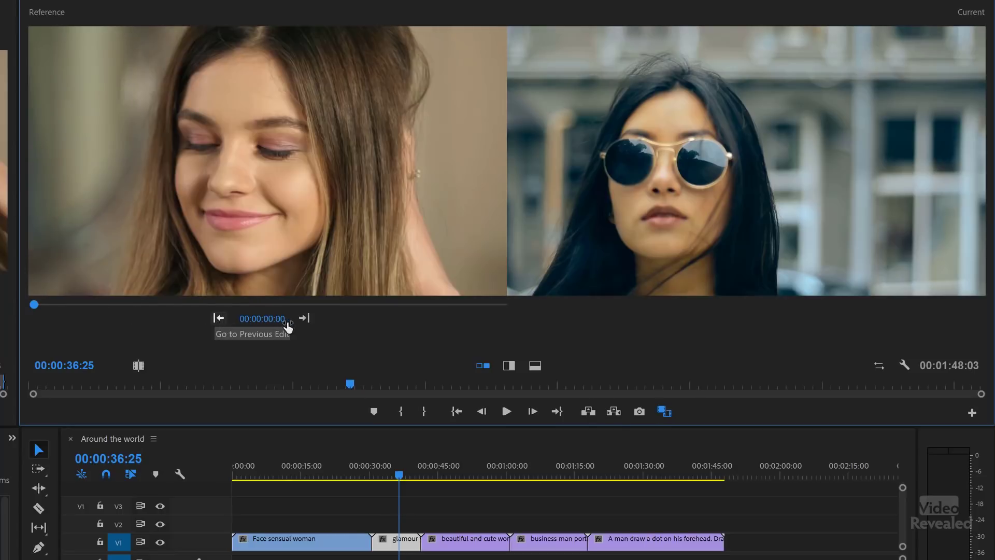
pyautogui.click(304, 319)
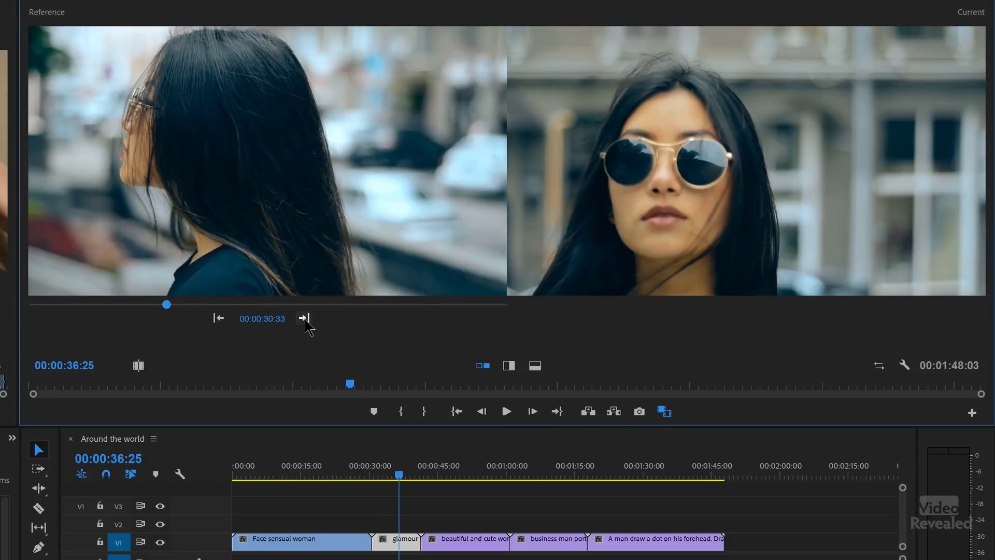
pyautogui.click(218, 318)
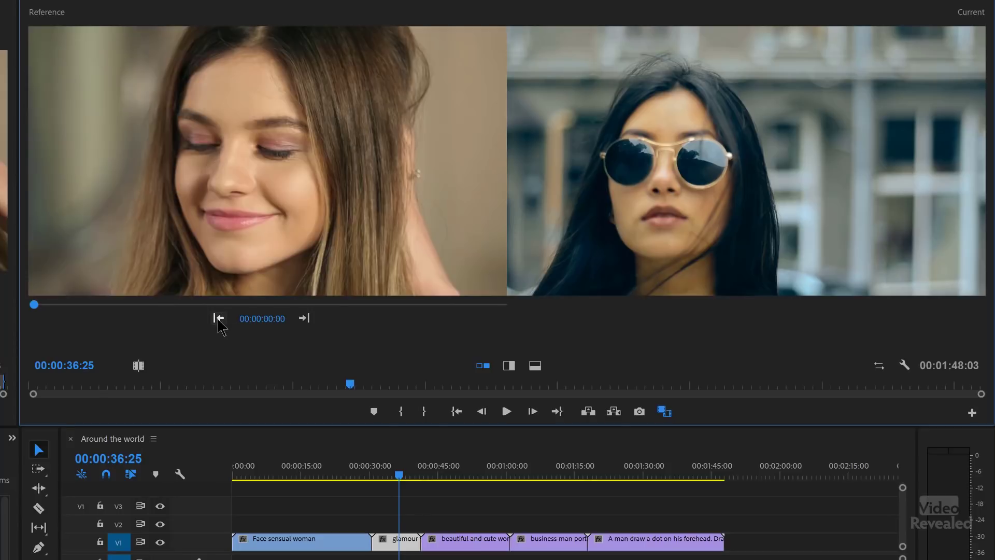
pyautogui.click(304, 318)
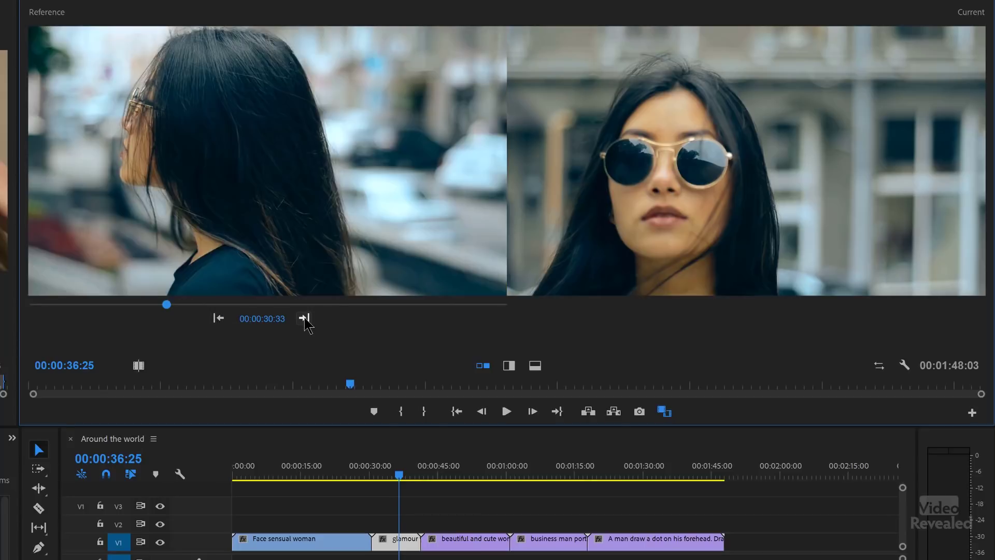
# Step: Step the reference to the profile shot at 00:00:30:33 and move the current frame to 00:00:20:00
pyautogui.click(303, 318)
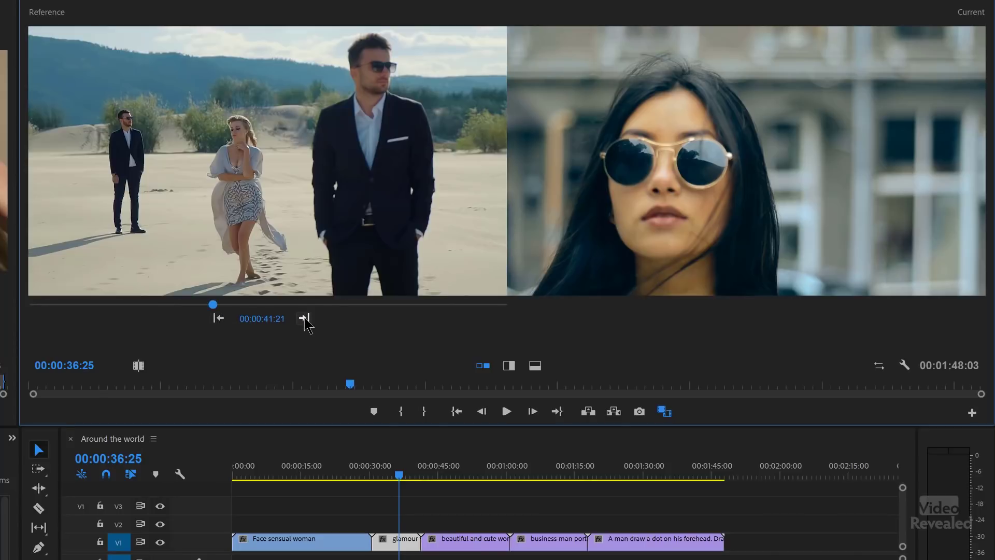
pyautogui.click(304, 318)
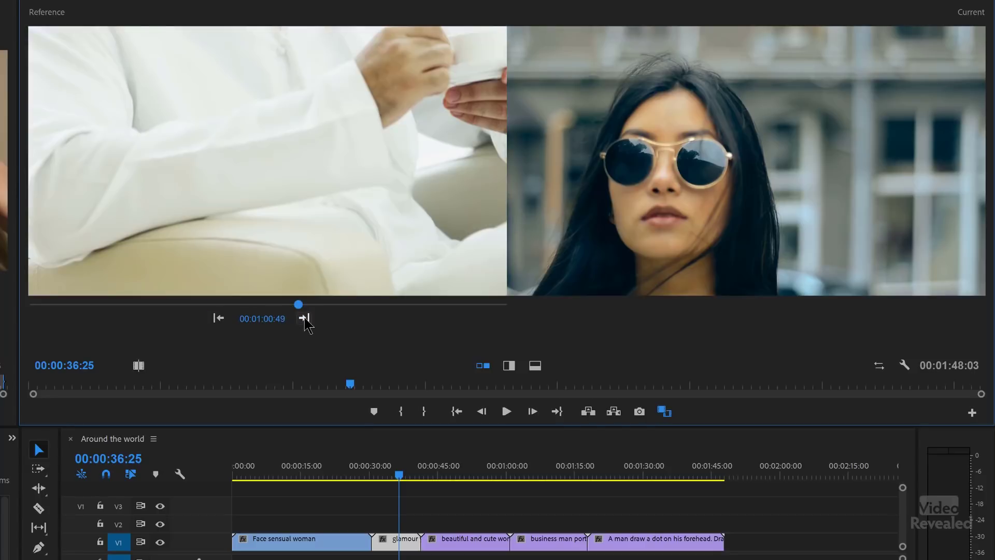
pyautogui.click(304, 318)
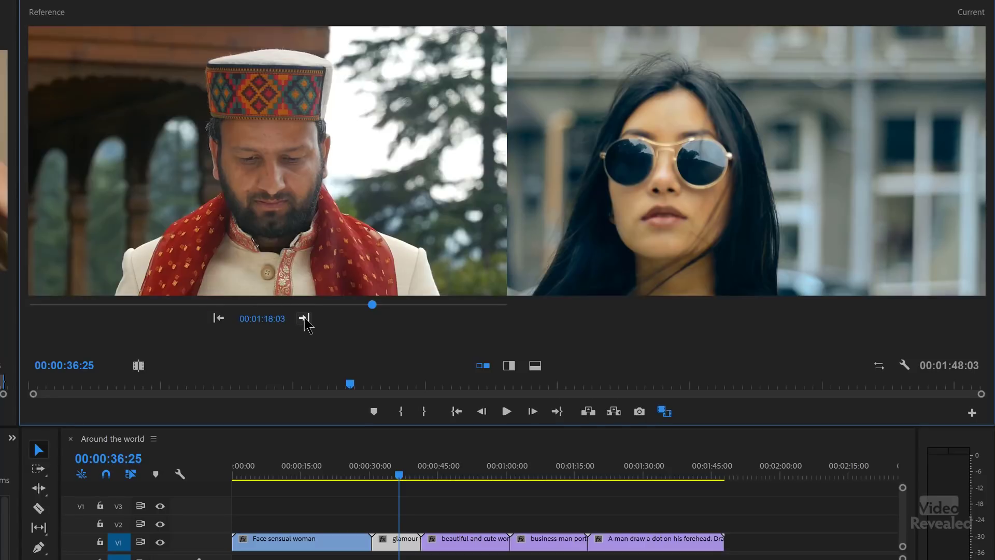
pyautogui.click(218, 318)
pyautogui.click(218, 318)
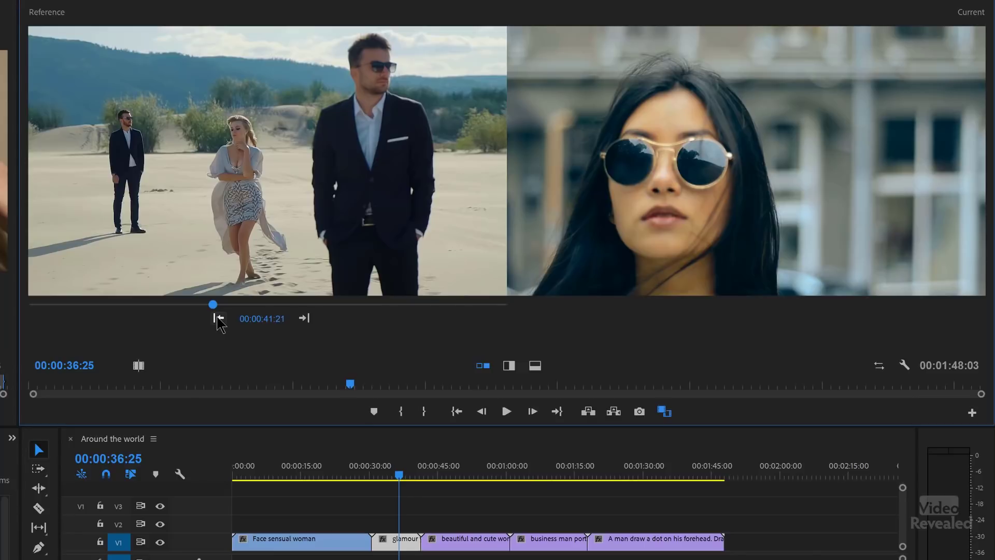
pyautogui.click(218, 318)
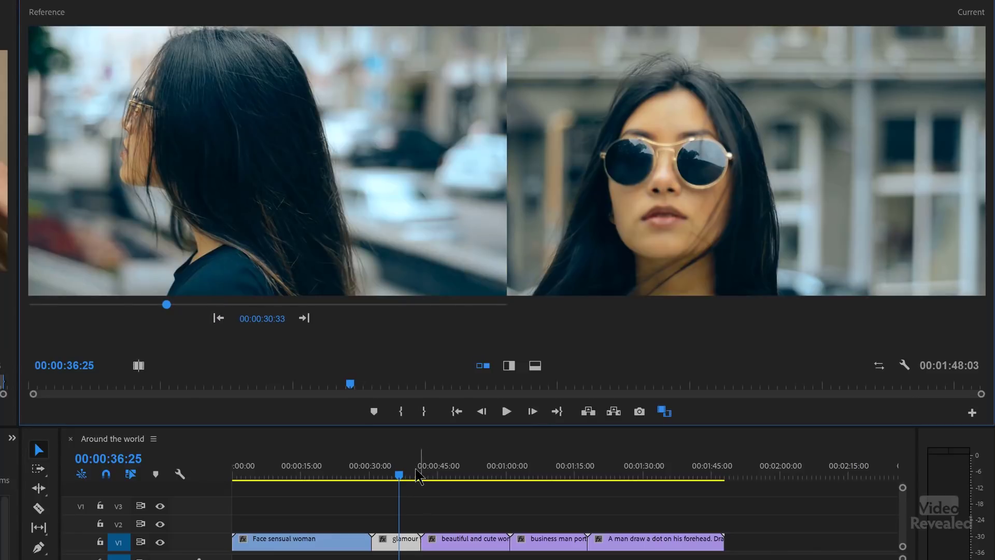
pyautogui.moveTo(399, 474); pyautogui.dragTo(327, 477)
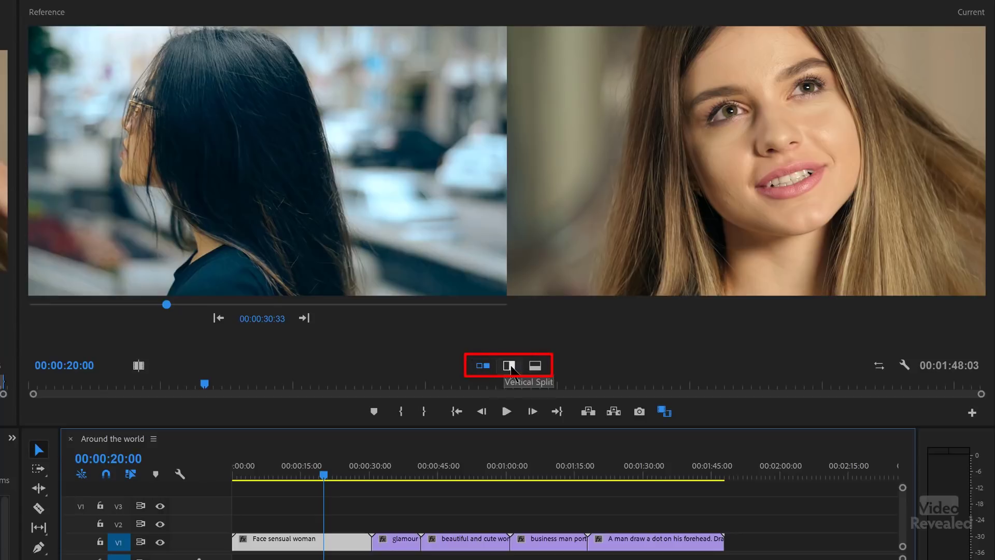
# Step: Try horizontal and vertical split comparisons, keeping a vertical split with the divider repositioned
pyautogui.click(512, 369)
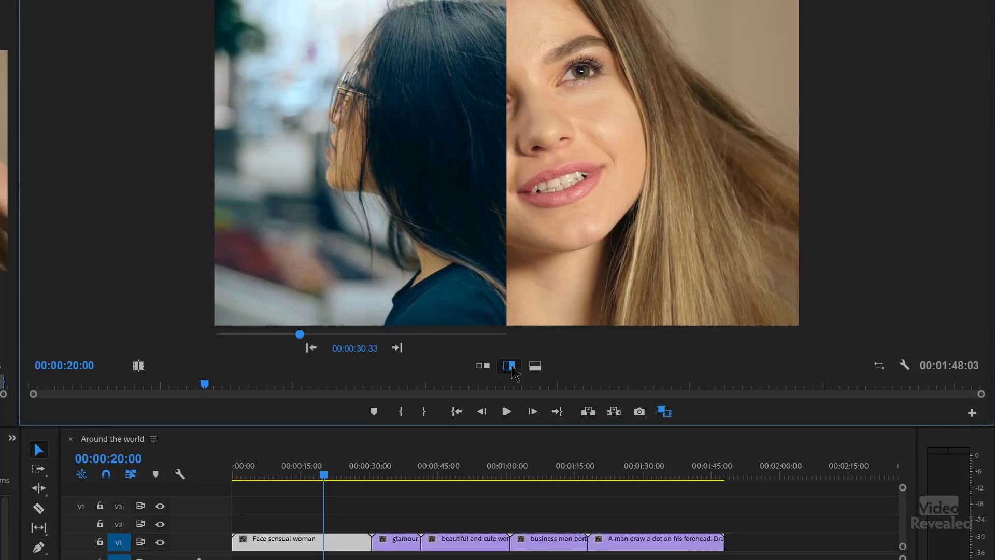
pyautogui.click(537, 371)
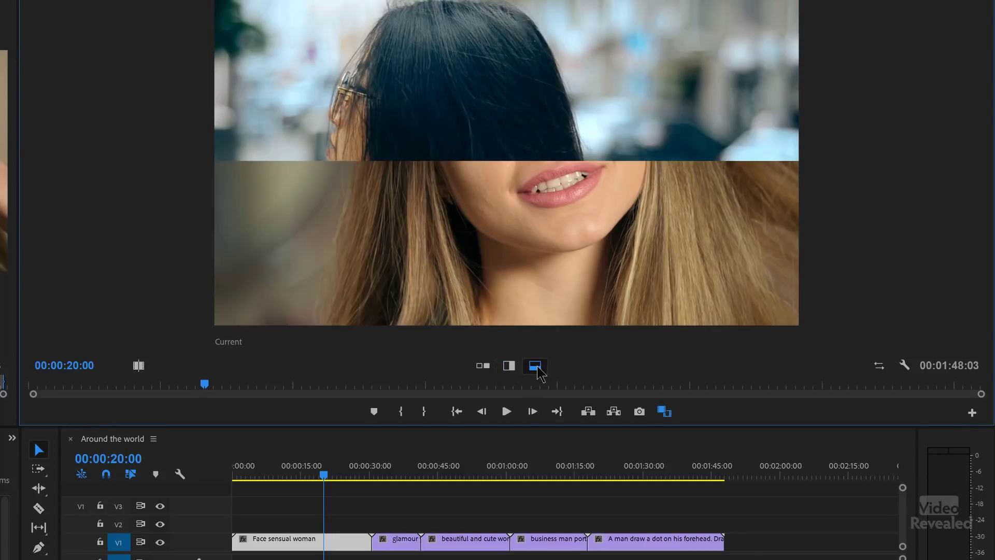
pyautogui.click(512, 365)
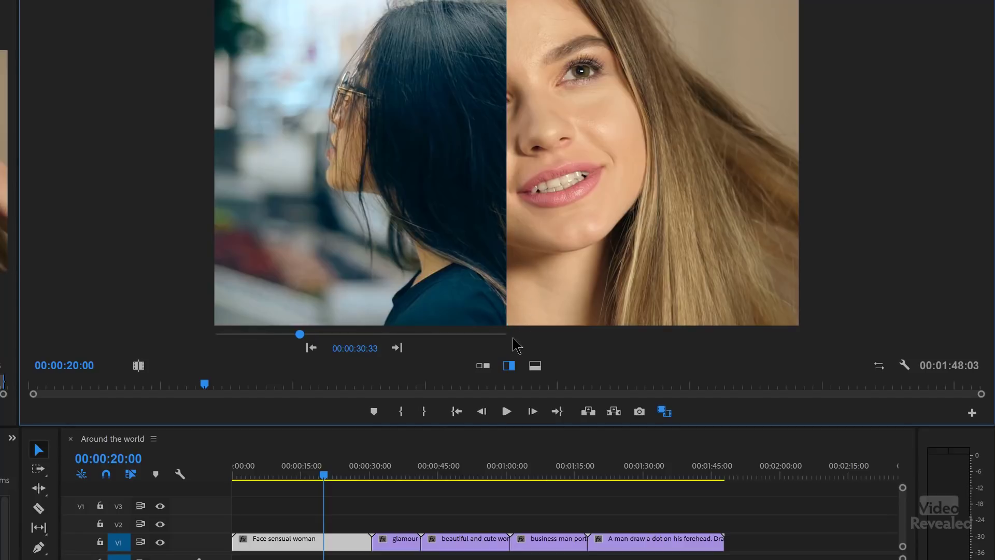
pyautogui.moveTo(508, 303); pyautogui.dragTo(475, 293)
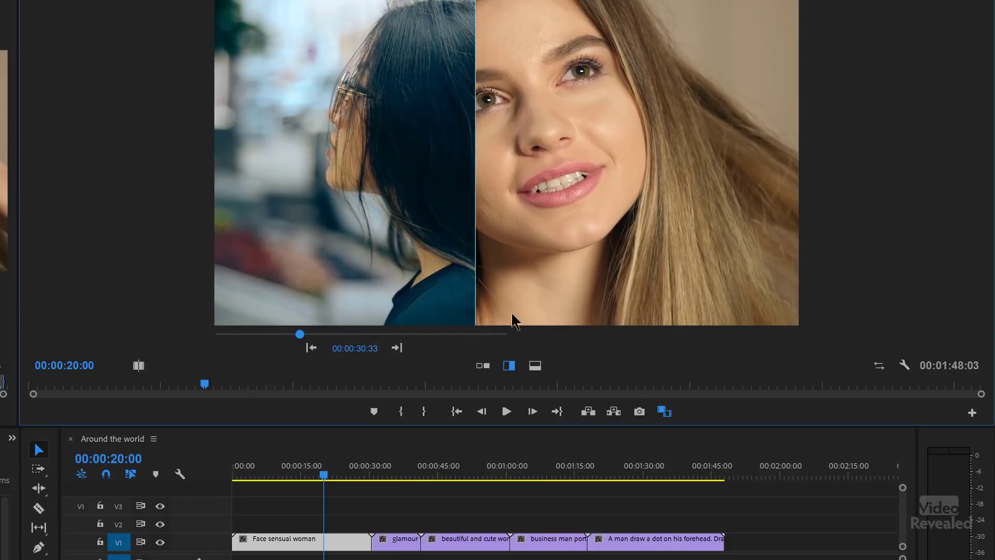
# Step: Play and stop the sequence, then return to side-by-side Reference and Current frames
pyautogui.press('space')
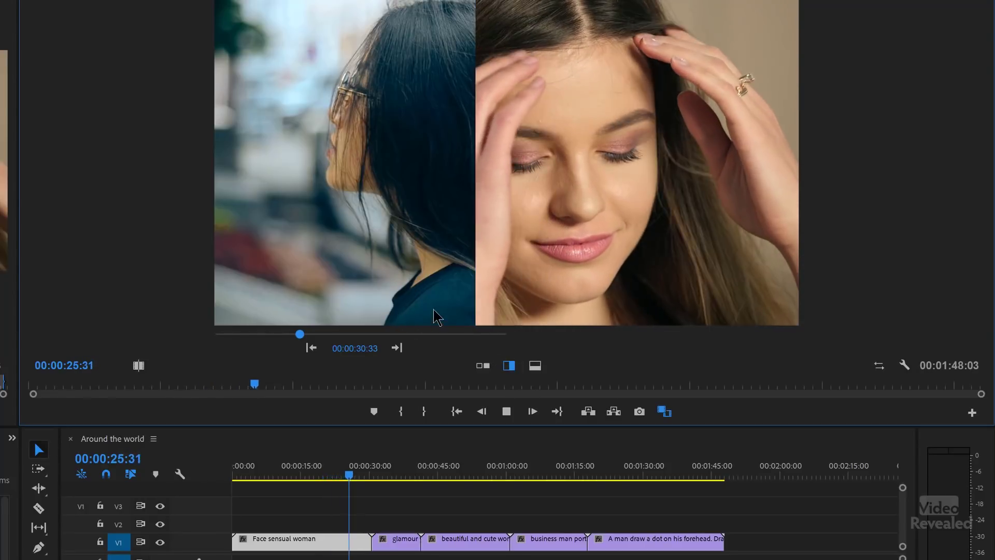
pyautogui.press('space')
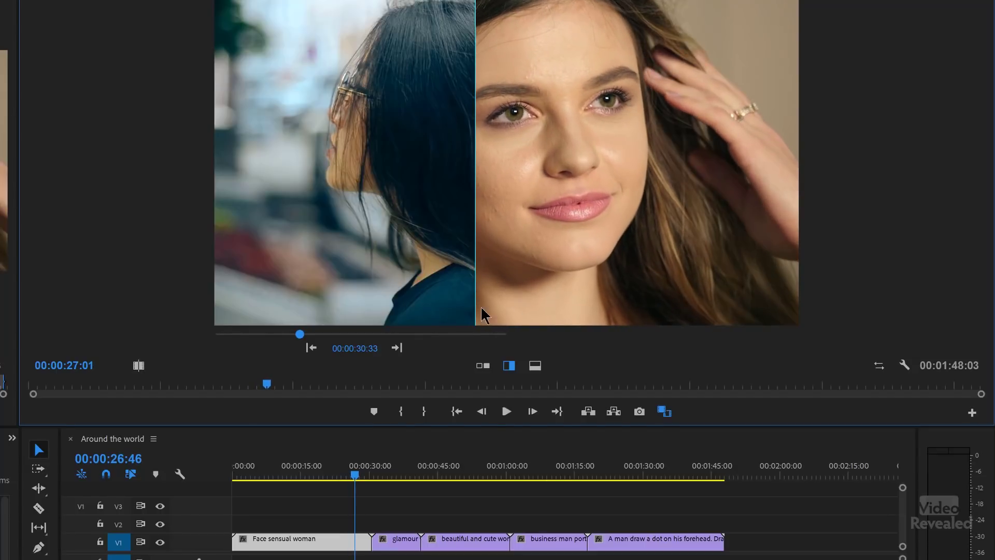
pyautogui.click(482, 365)
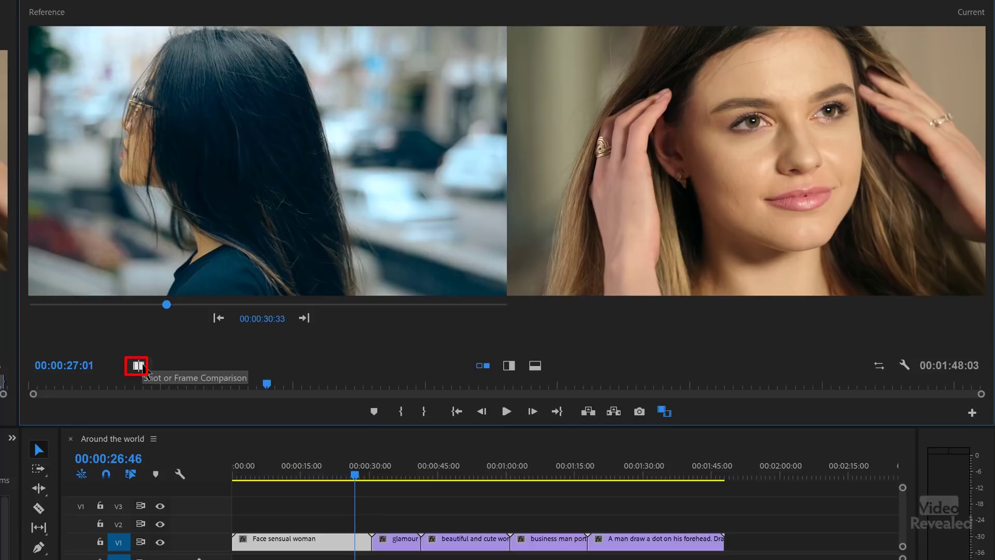
pyautogui.click(138, 366)
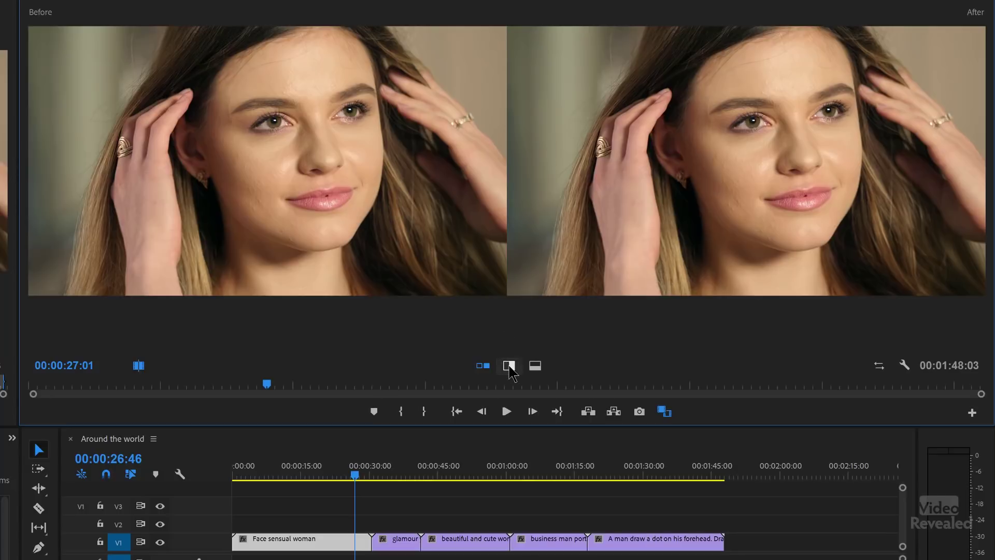
pyautogui.click(509, 367)
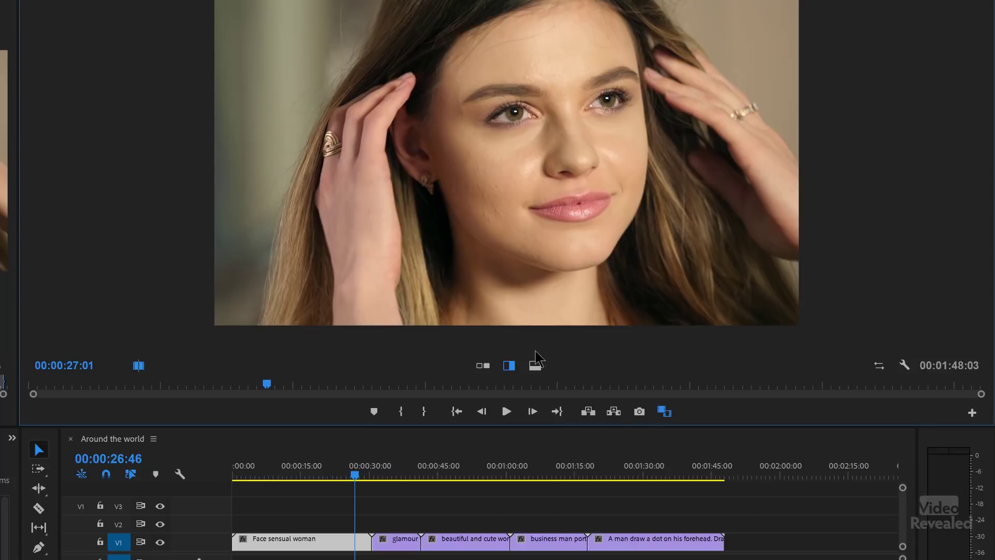
pyautogui.click(536, 366)
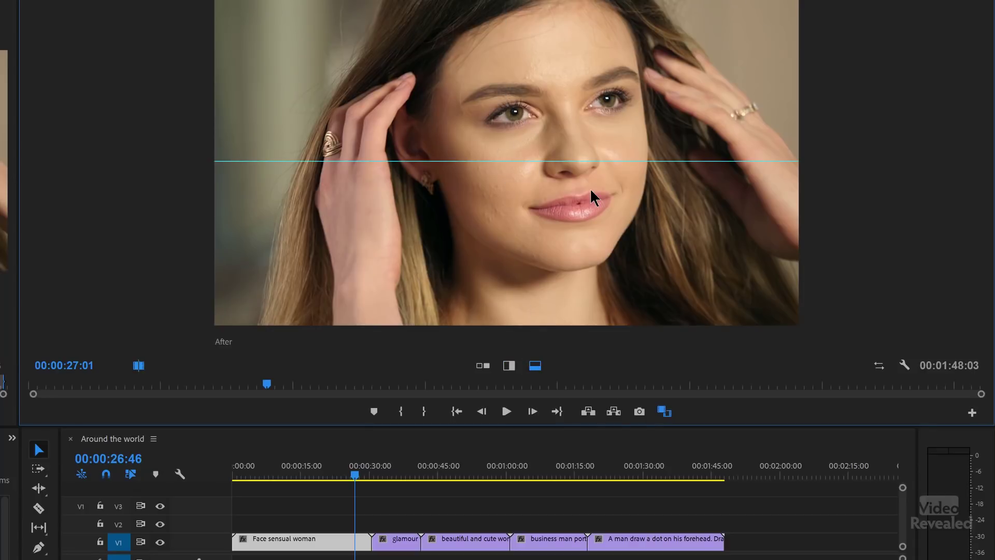
pyautogui.click(484, 366)
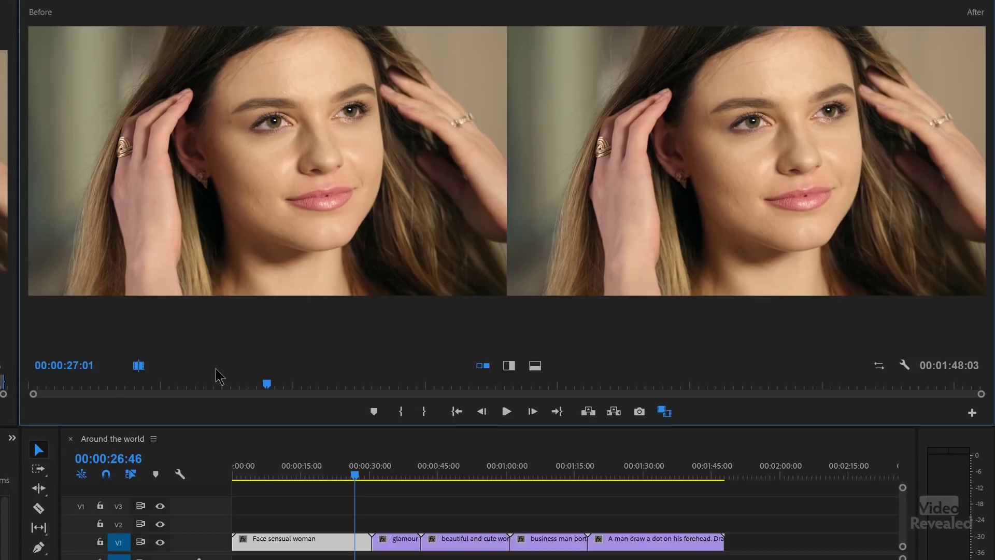
pyautogui.click(138, 366)
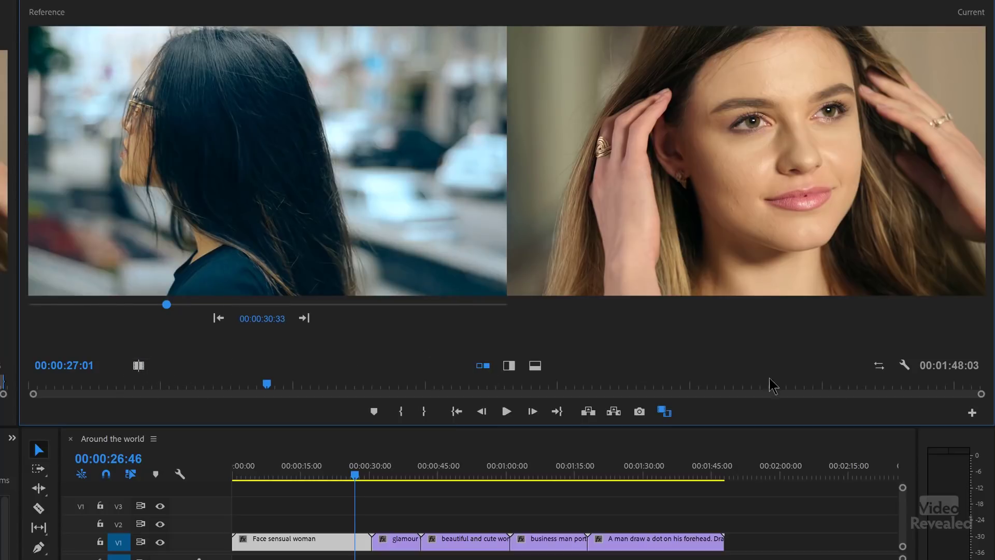
pyautogui.click(879, 368)
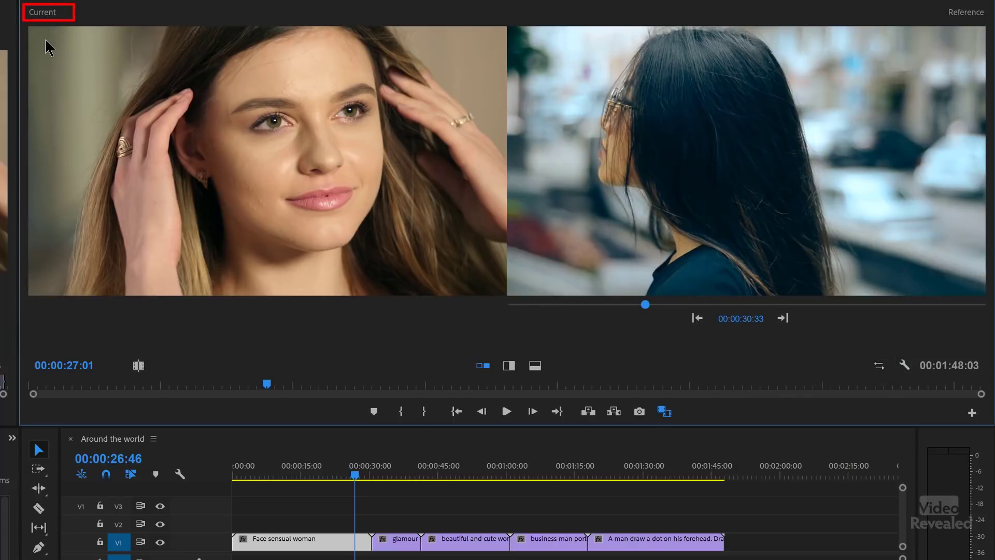
# Step: Play and stop the sequence, swap the reference back to the left, and set the playhead to 00:00:25:35
pyautogui.press('space')
pyautogui.press('space')
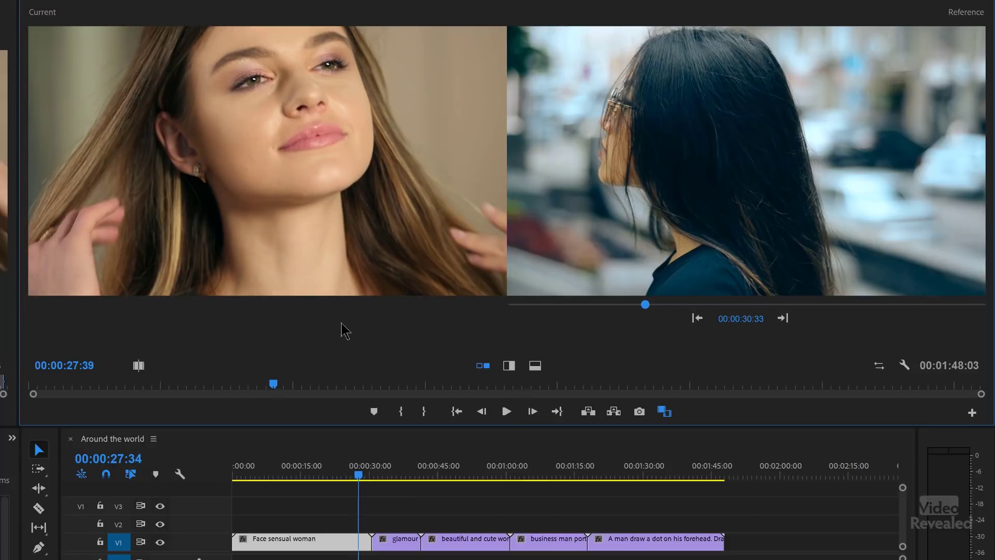
pyautogui.click(371, 452)
pyautogui.press('j')
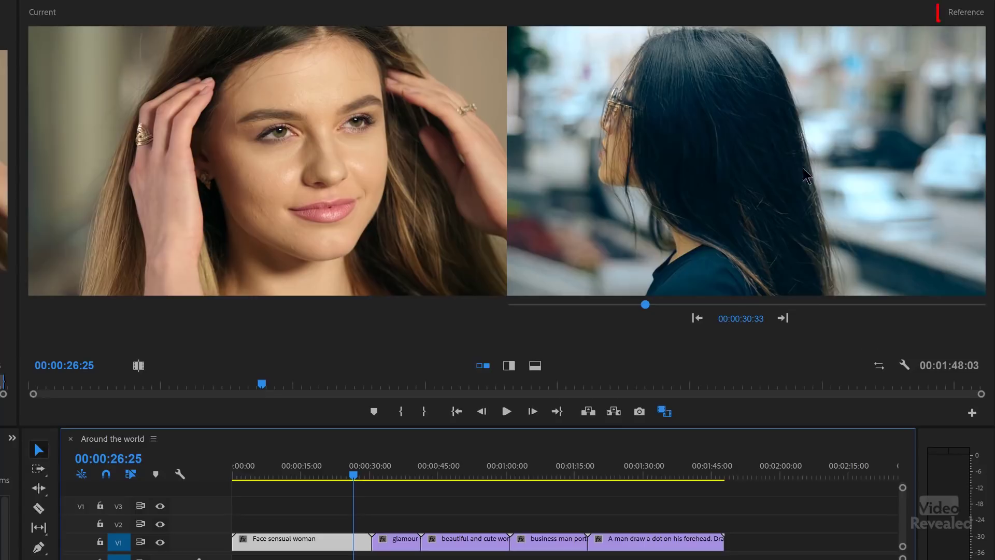
pyautogui.click(879, 366)
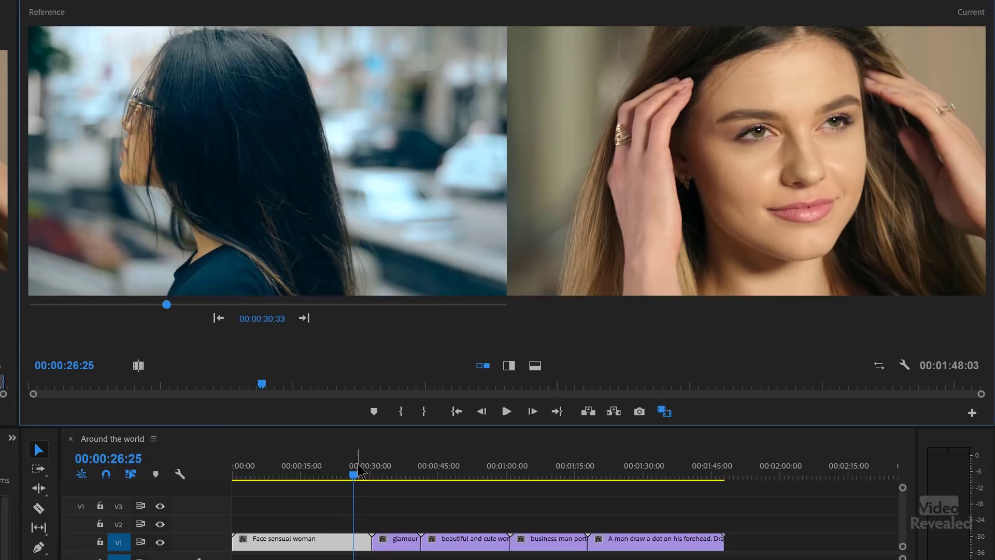
pyautogui.moveTo(353, 473)
pyautogui.mouseDown()
pyautogui.moveTo(345, 475)
pyautogui.moveTo(355, 477)
pyautogui.mouseUp()
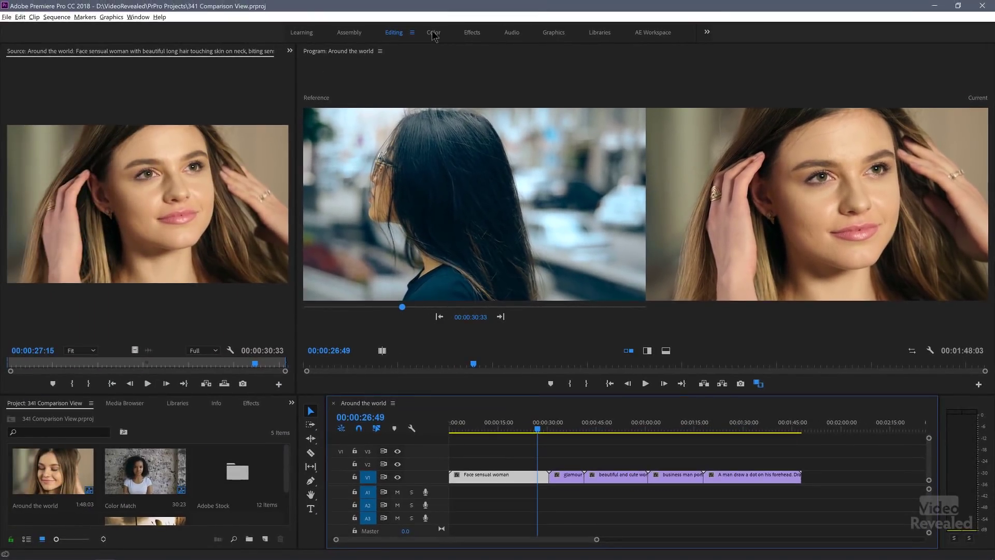
# Step: Switch to the Color workspace, pick the 00:00:35:48 sunglasses reference, and set Temperature to -26.9
pyautogui.click(433, 34)
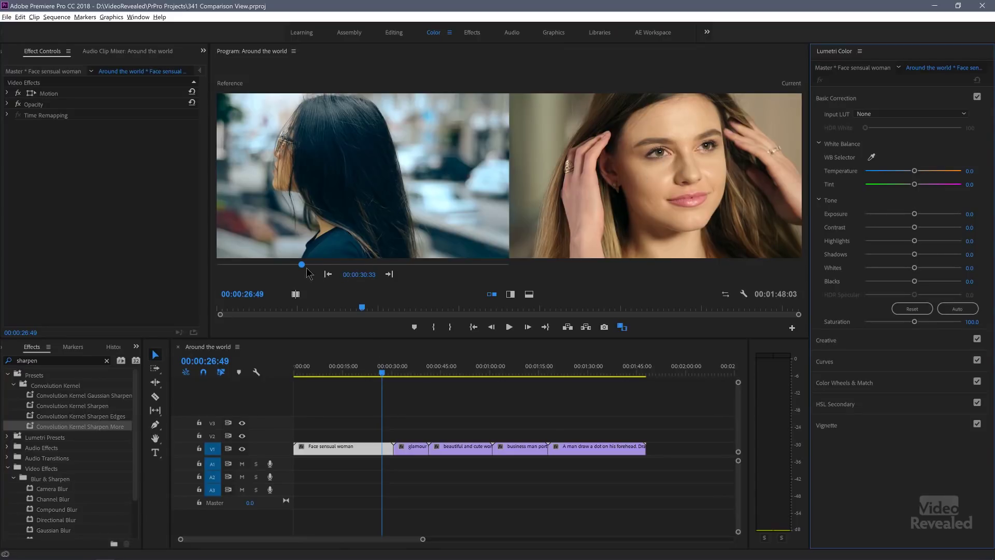
pyautogui.moveTo(304, 264); pyautogui.dragTo(316, 265)
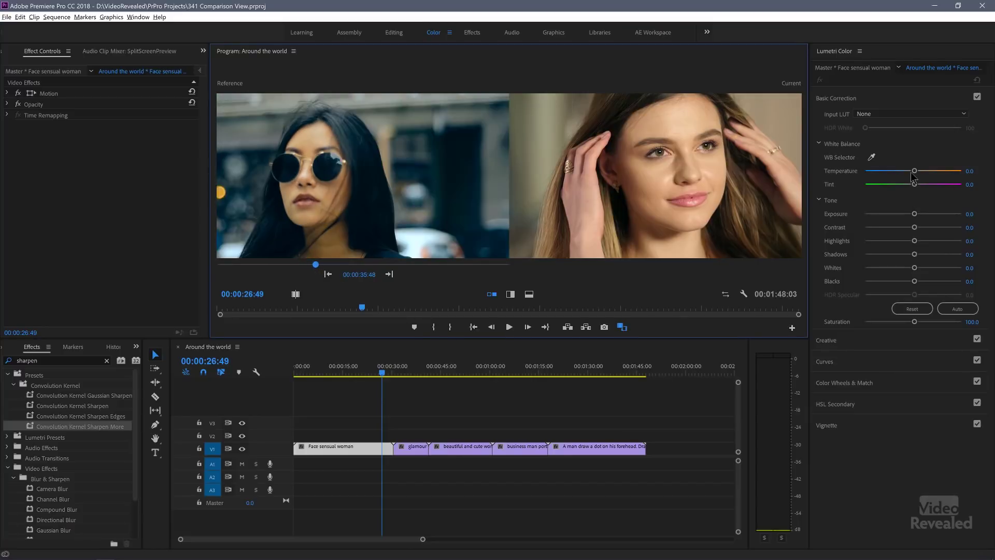
pyautogui.moveTo(913, 173); pyautogui.dragTo(910, 173)
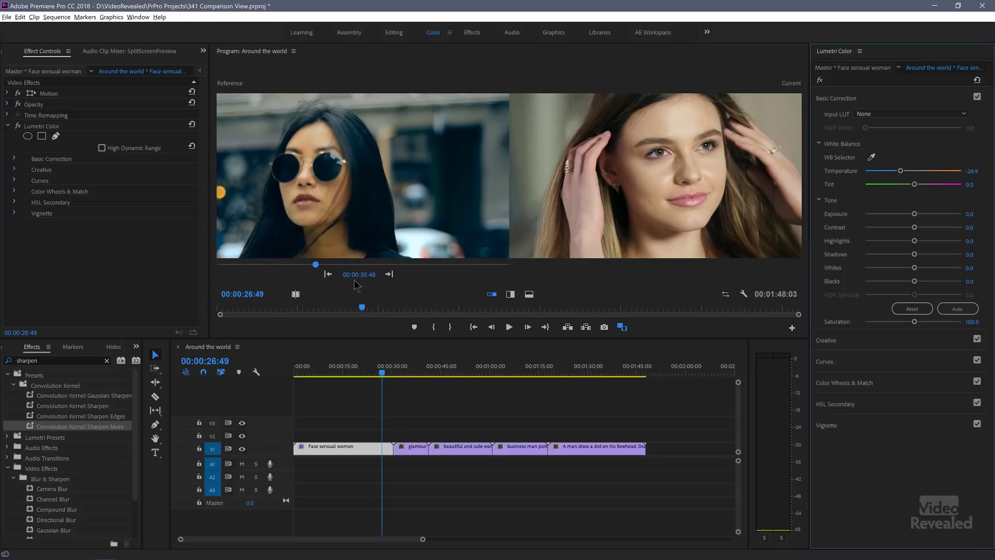
# Step: Switch to Before/After shot comparison shown as a vertical split
pyautogui.click(296, 295)
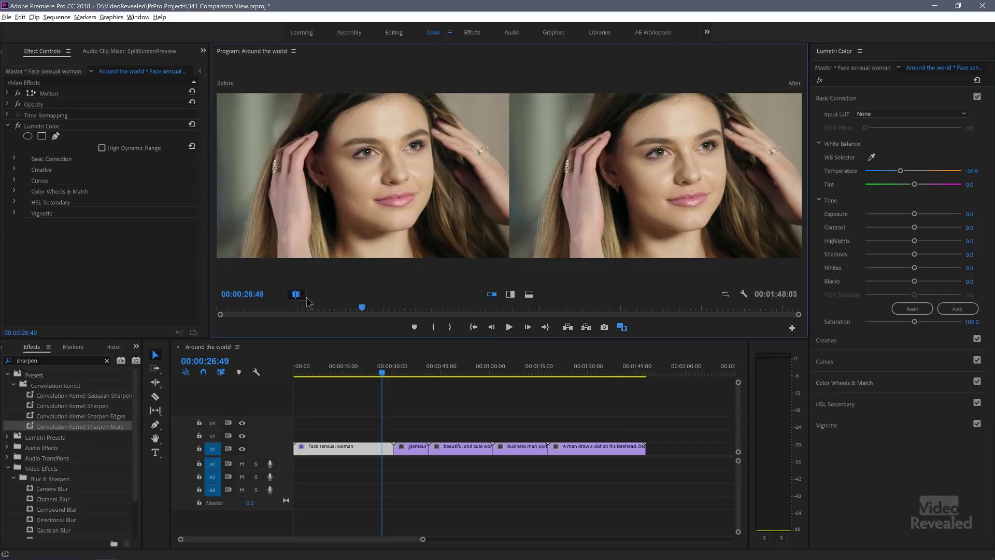
pyautogui.click(511, 294)
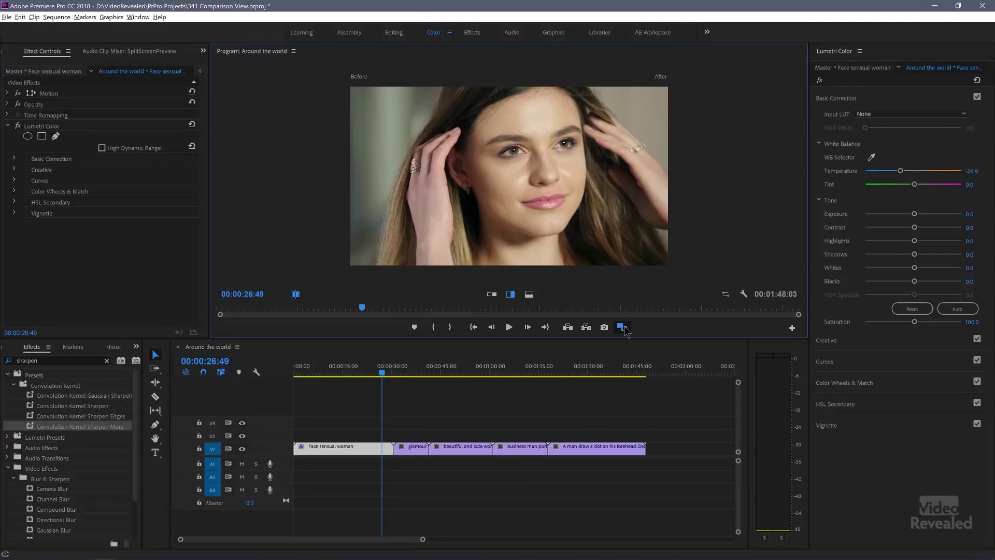
# Step: Reset Temperature, cool it to -43.0, and widen the Before side of the split
pyautogui.click(621, 326)
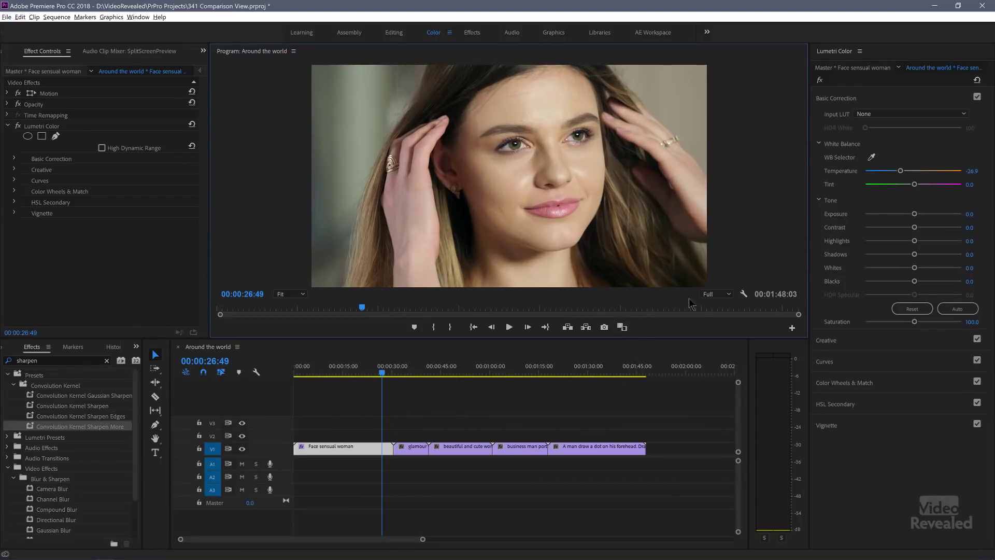
pyautogui.doubleClick(901, 171)
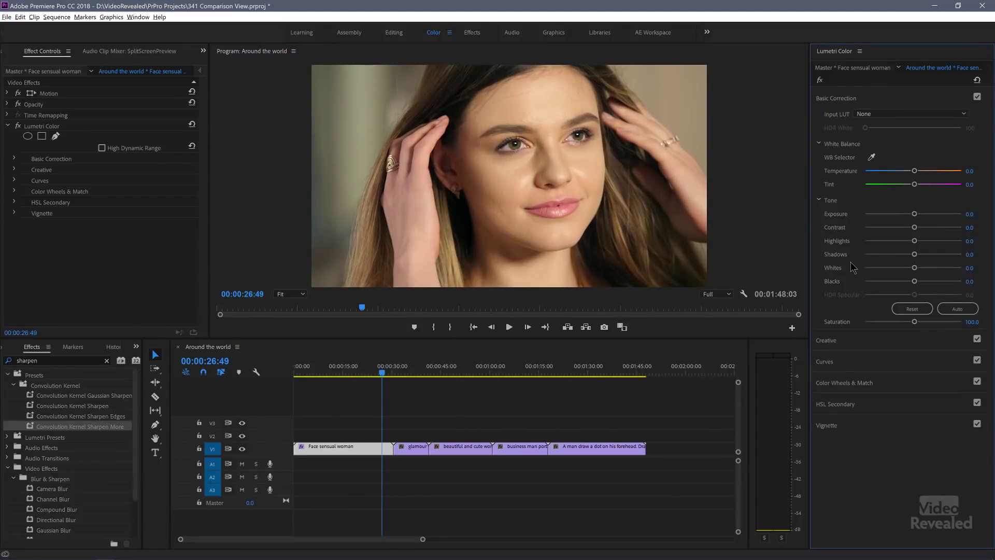
pyautogui.click(622, 327)
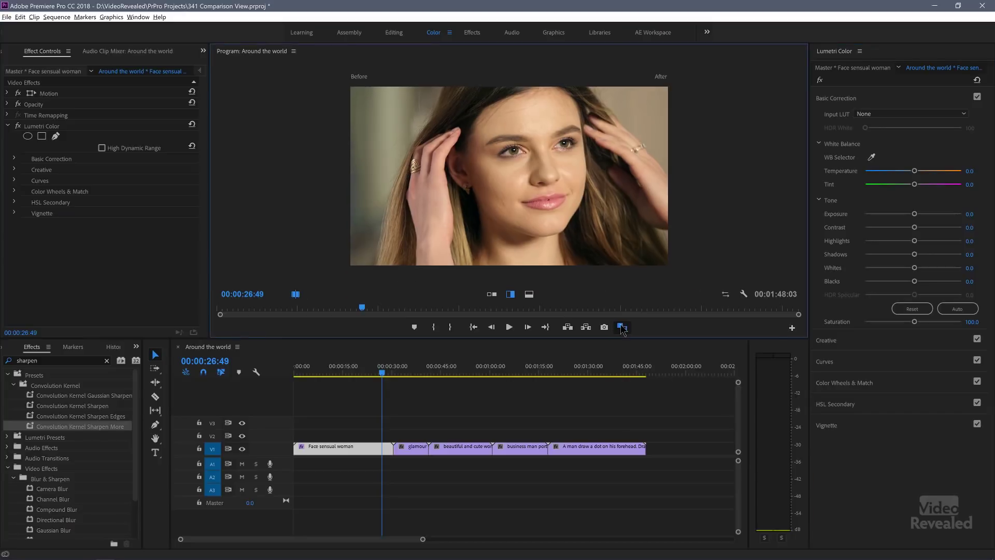
pyautogui.moveTo(915, 173); pyautogui.dragTo(893, 174)
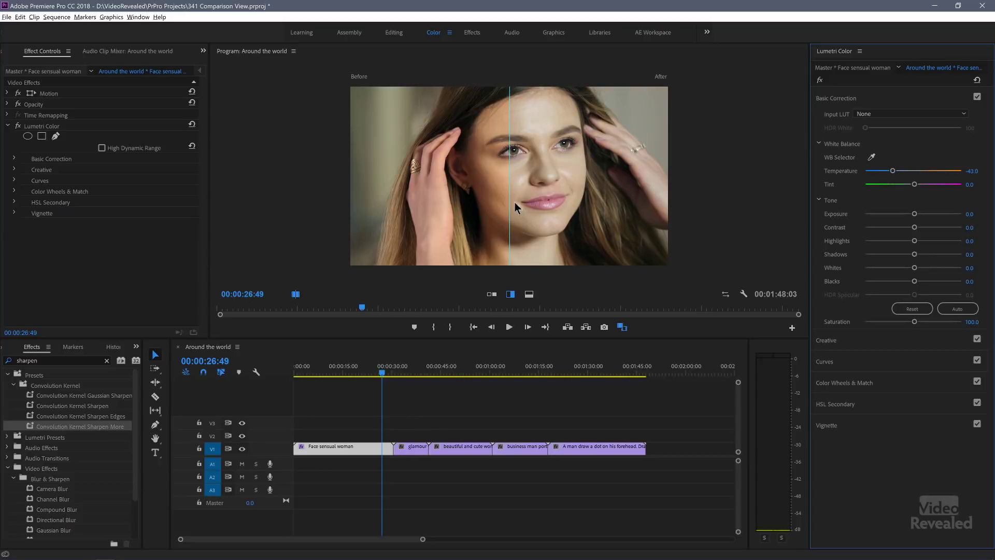
pyautogui.moveTo(510, 202); pyautogui.dragTo(560, 200)
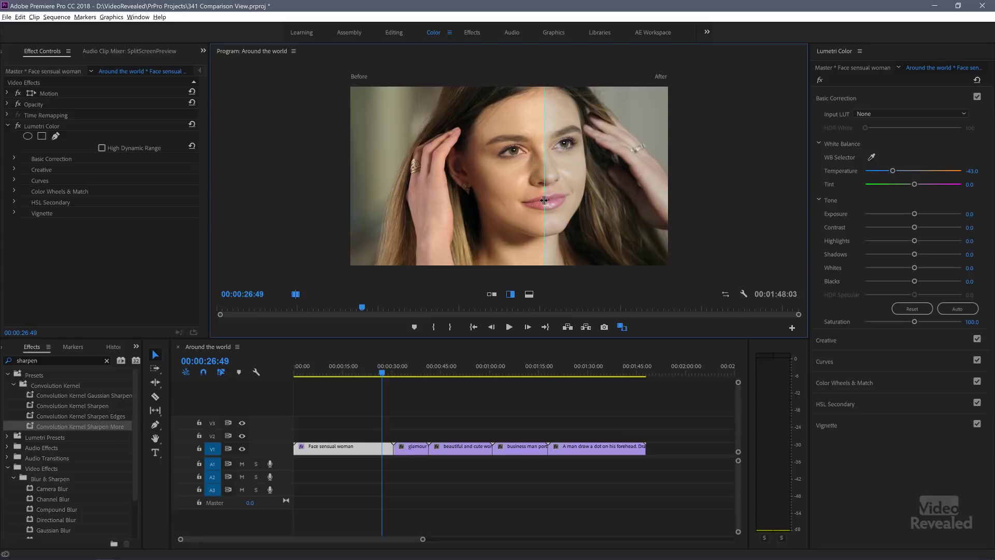
pyautogui.press('`')
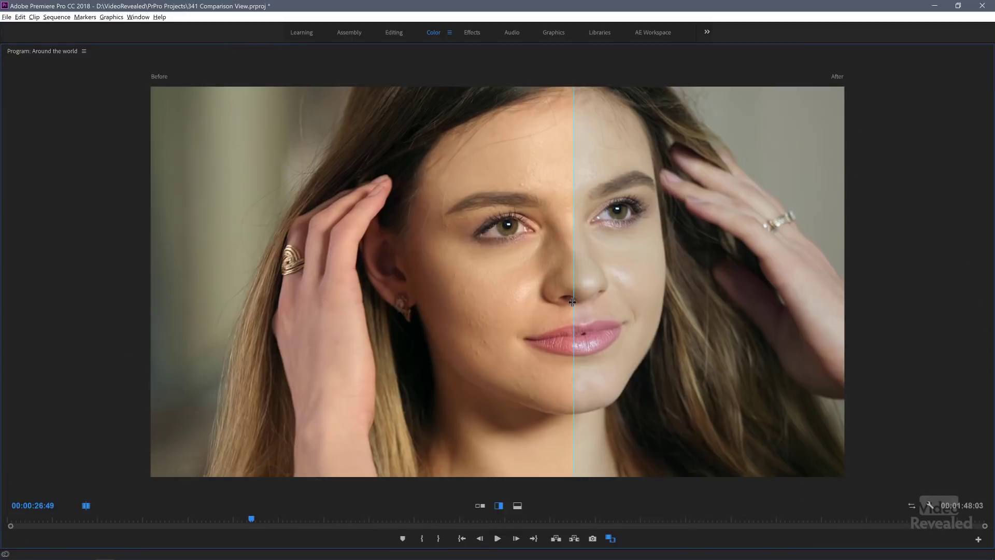
pyautogui.moveTo(572, 302); pyautogui.dragTo(437, 308)
pyautogui.moveTo(318, 315); pyautogui.dragTo(582, 316)
pyautogui.press('`')
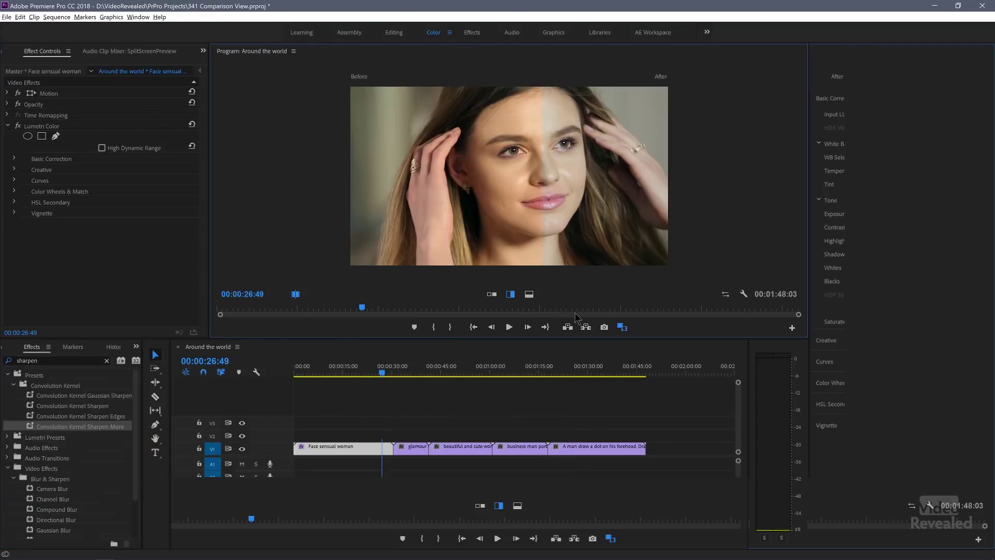
# Step: Apply the Kodak 5205 Fuji 3510 (by Adobe) look from Lumetri Color's Creative section
pyautogui.click(835, 100)
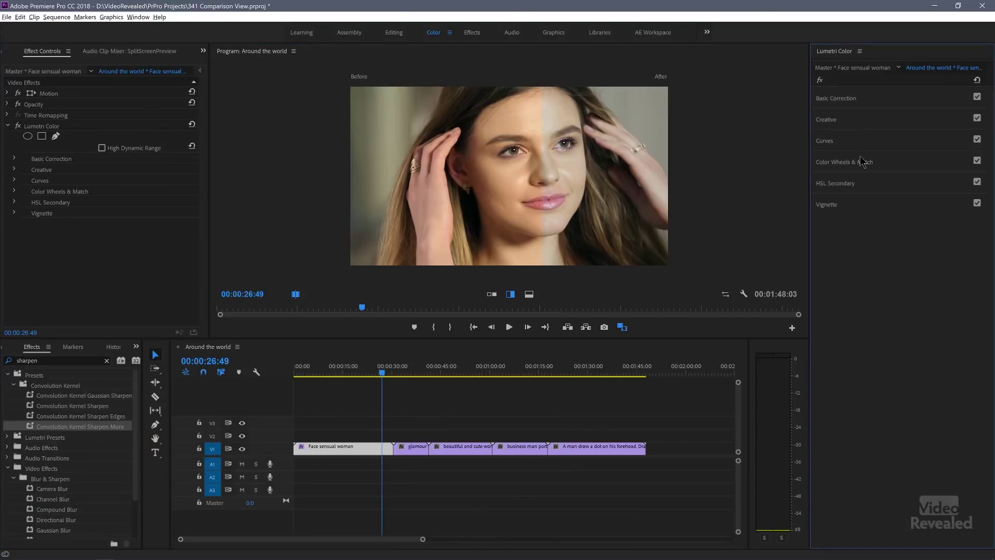
pyautogui.click(826, 120)
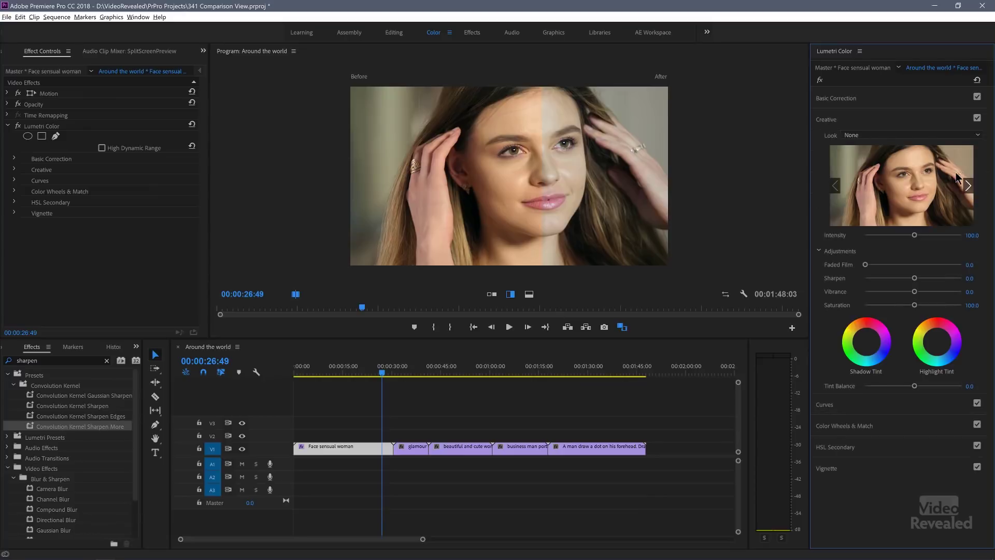
pyautogui.click(967, 185)
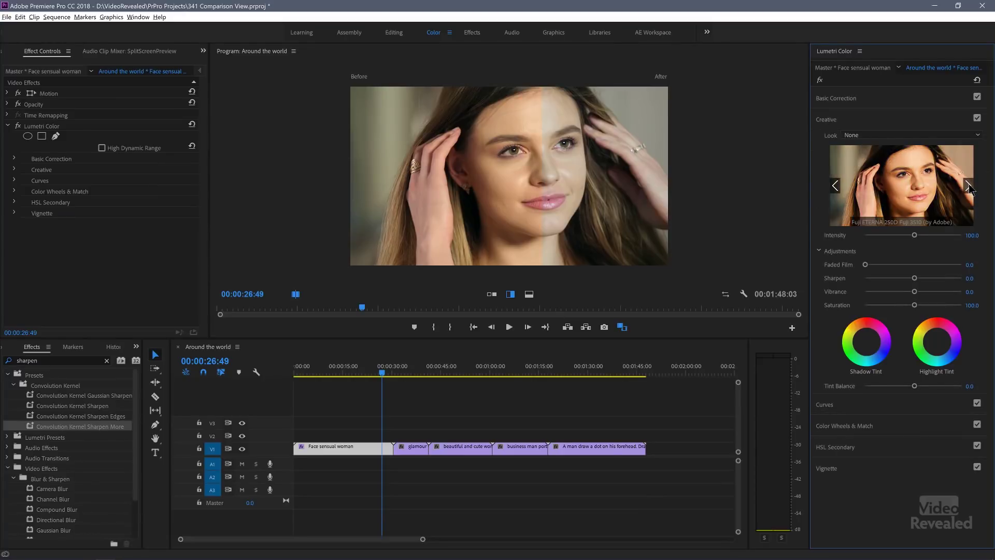
pyautogui.click(968, 185)
pyautogui.click(968, 185)
pyautogui.click(968, 185)
pyautogui.click(968, 185)
pyautogui.click(968, 186)
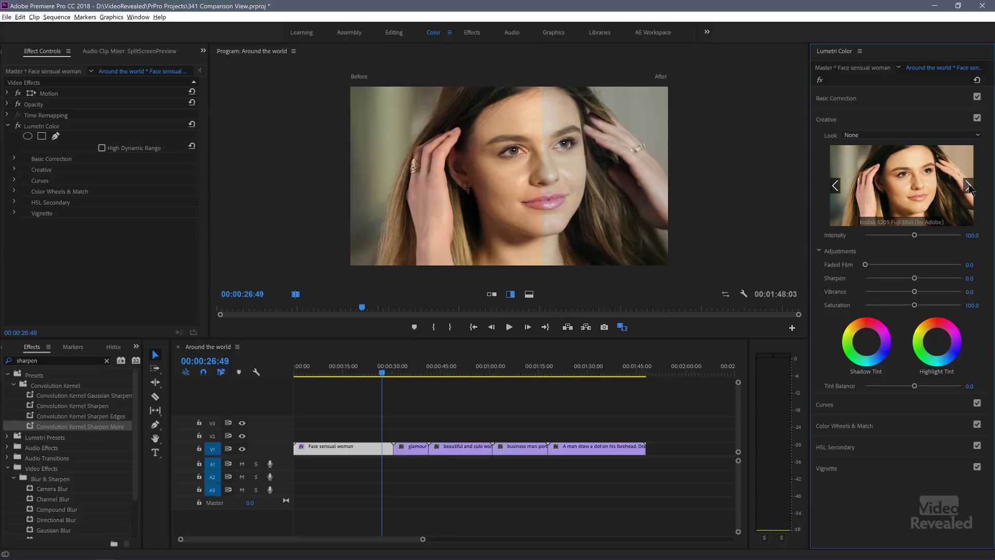
pyautogui.click(916, 191)
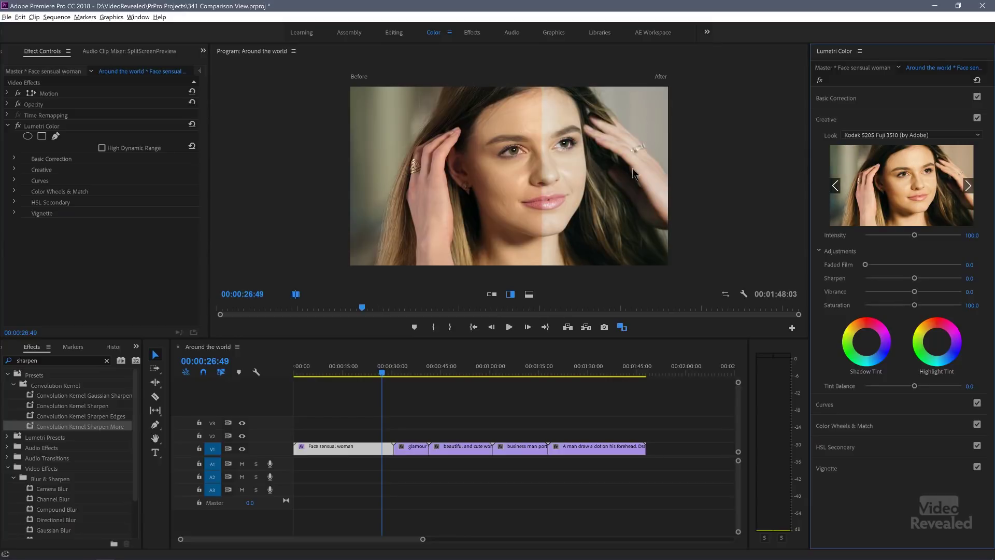
# Step: Maximize the Program monitor, drag the split to show more graded After side, then restore it
pyautogui.press('`')
pyautogui.moveTo(569, 224); pyautogui.dragTo(569, 281)
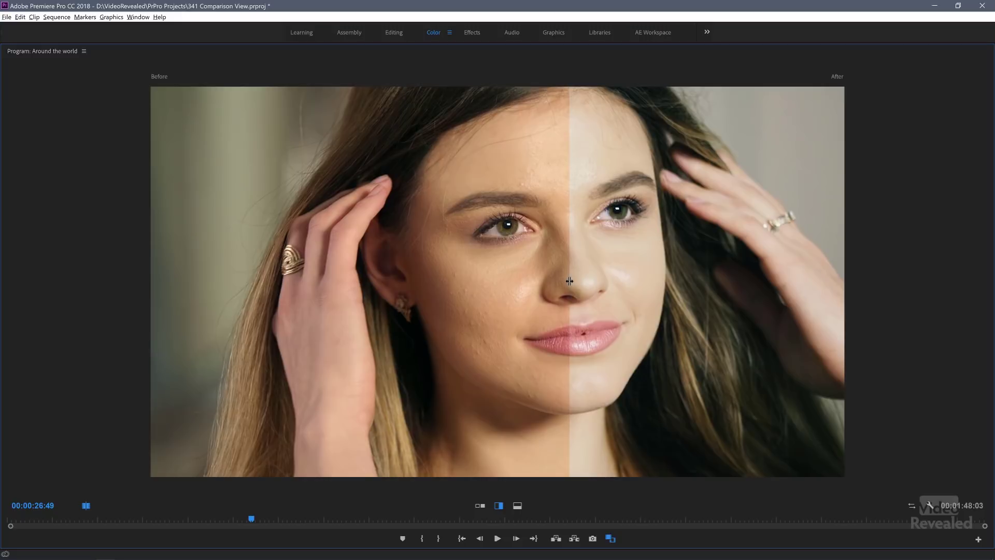
pyautogui.press('`')
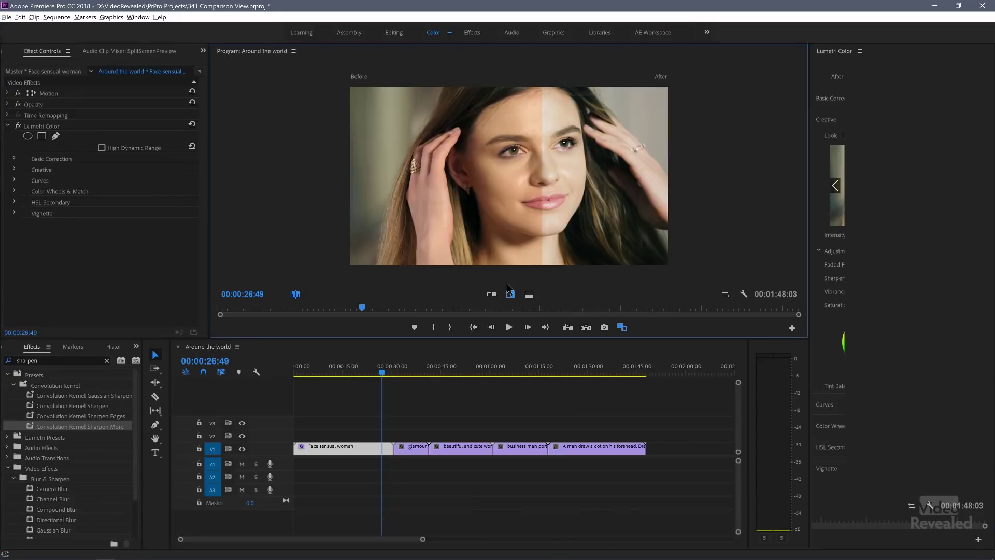
# Step: Toggle Comparison View off so the Program monitor shows a single full frame
pyautogui.click(621, 327)
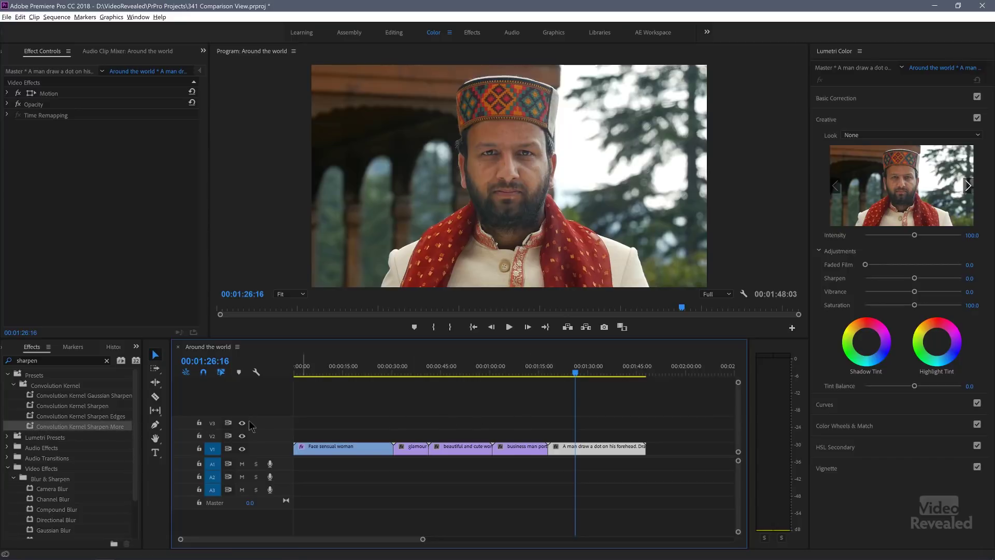
# Step: Apply Convolution Kernel Sharpen More to the man's clip and compare Before/After across his face
pyautogui.click(621, 327)
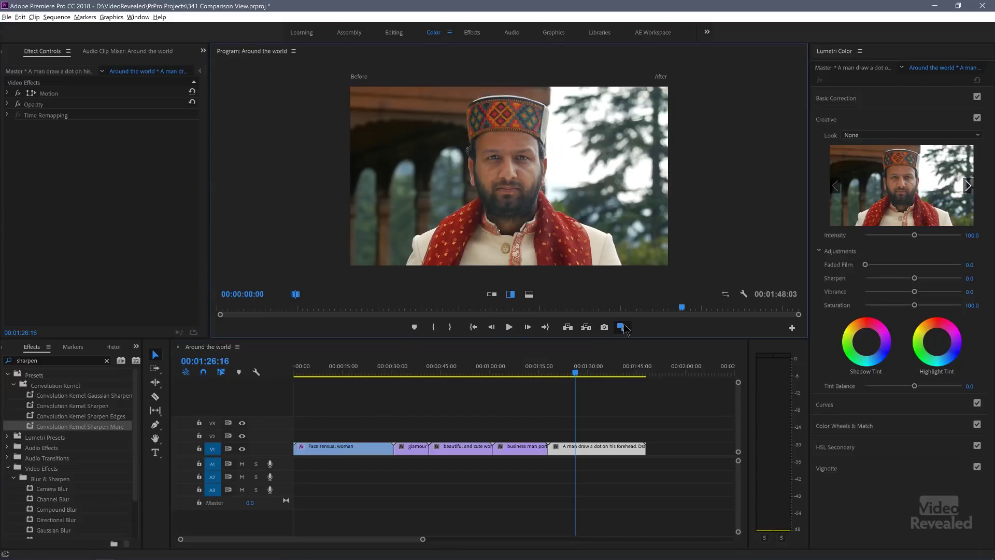
pyautogui.moveTo(31, 428); pyautogui.dragTo(575, 449)
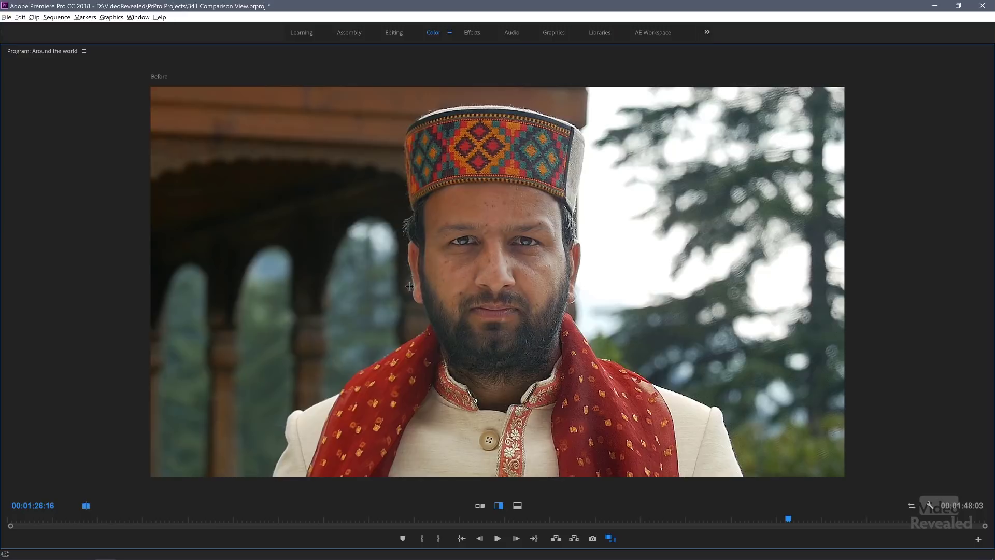
pyautogui.moveTo(339, 290); pyautogui.dragTo(324, 295)
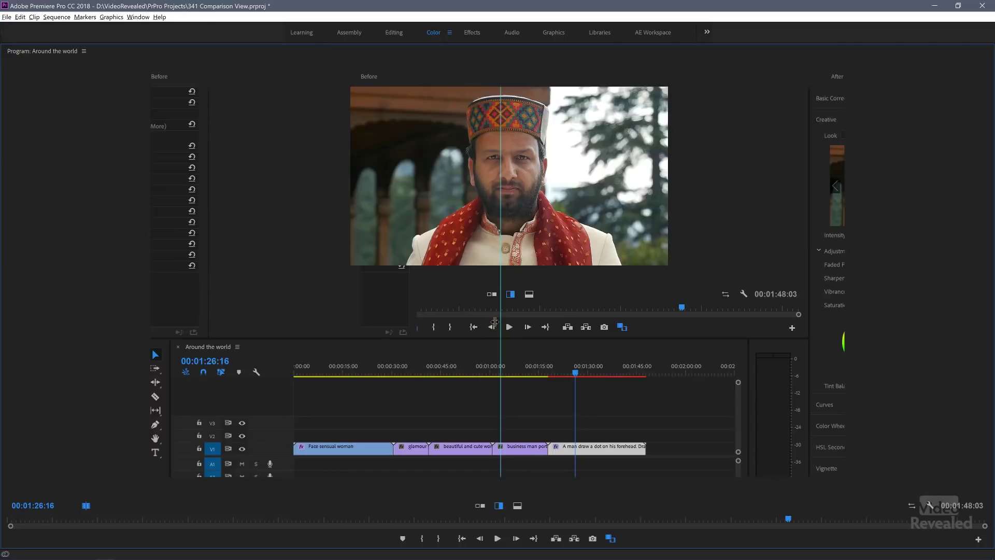
# Step: Delete the Convolution Kernel sharpen from the man's clip and add Gaussian Blur at Blurriness 75
pyautogui.click(50, 128)
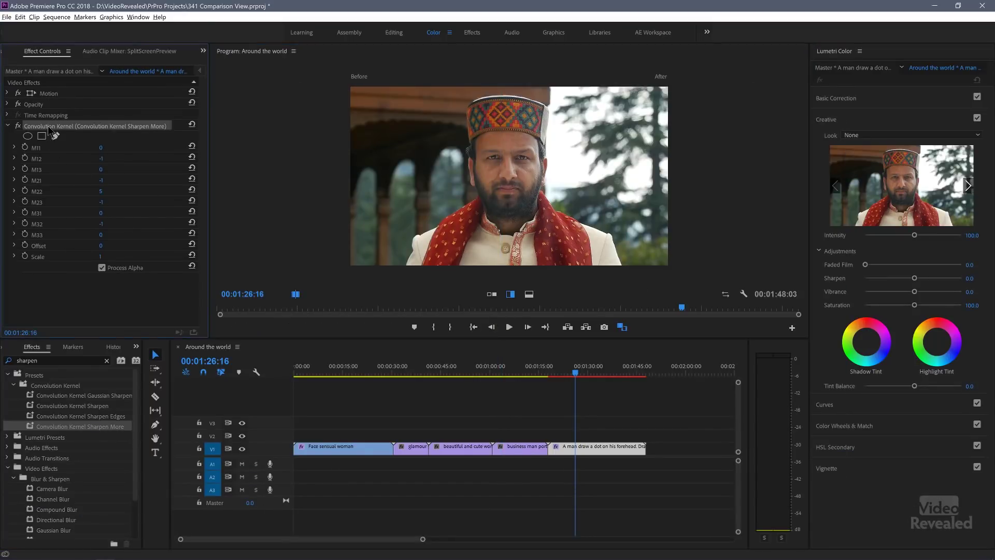
pyautogui.press('Delete')
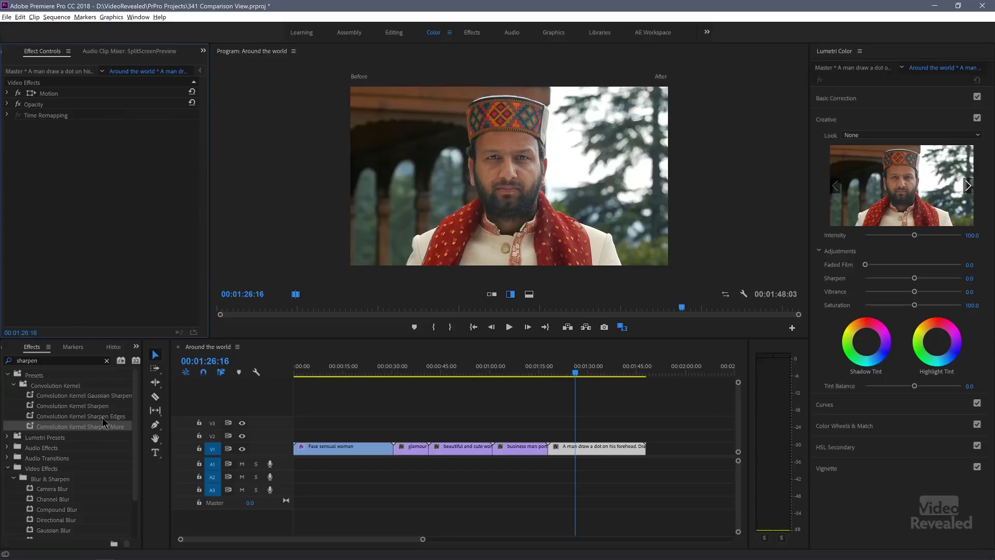
pyautogui.moveTo(52, 360); pyautogui.dragTo(4, 353)
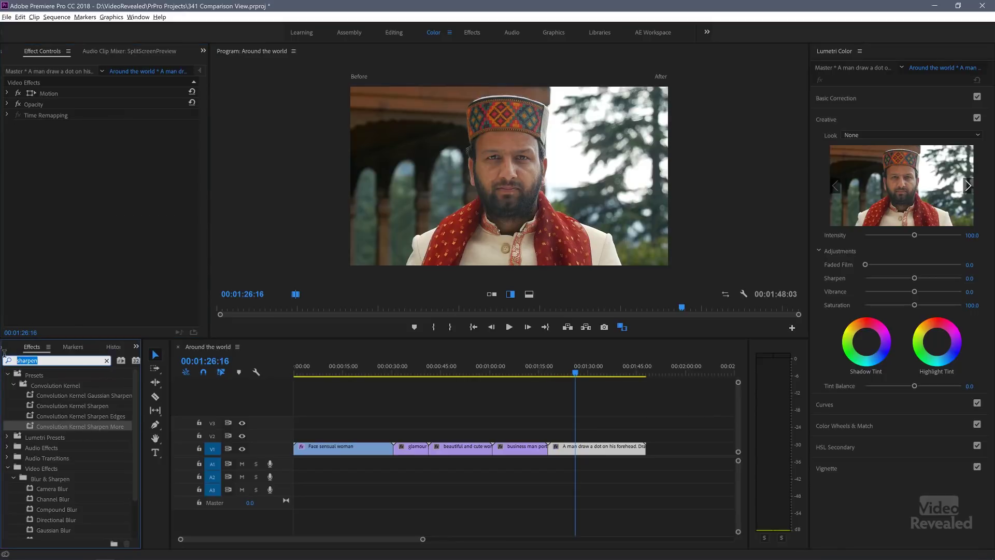
pyautogui.scroll(-1, 80, 490)
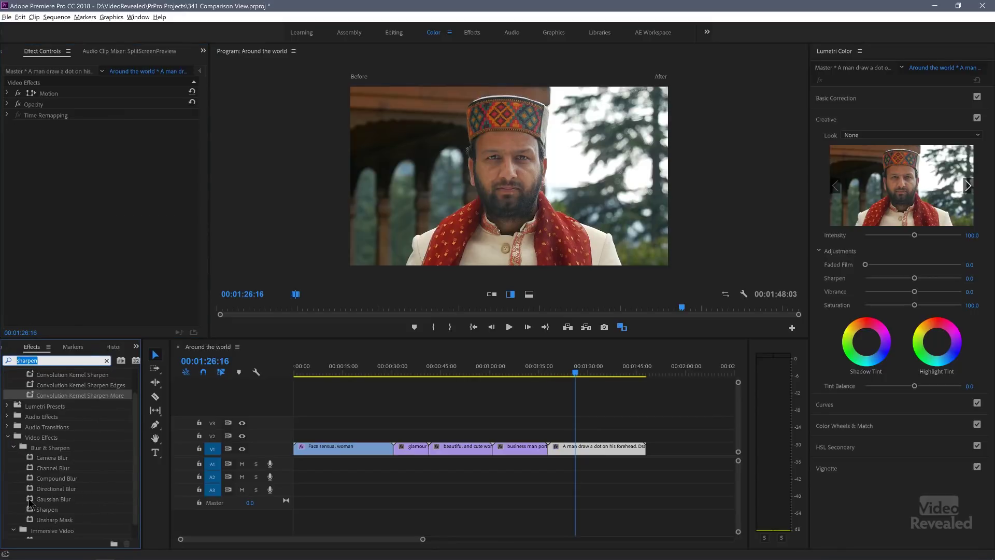
pyautogui.moveTo(30, 502); pyautogui.dragTo(93, 207)
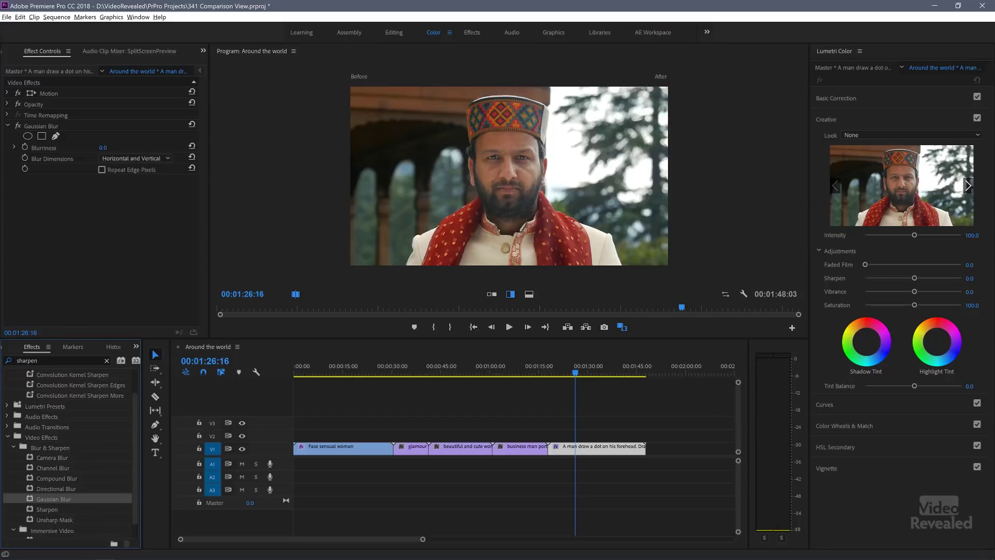
pyautogui.moveTo(103, 148); pyautogui.dragTo(141, 148)
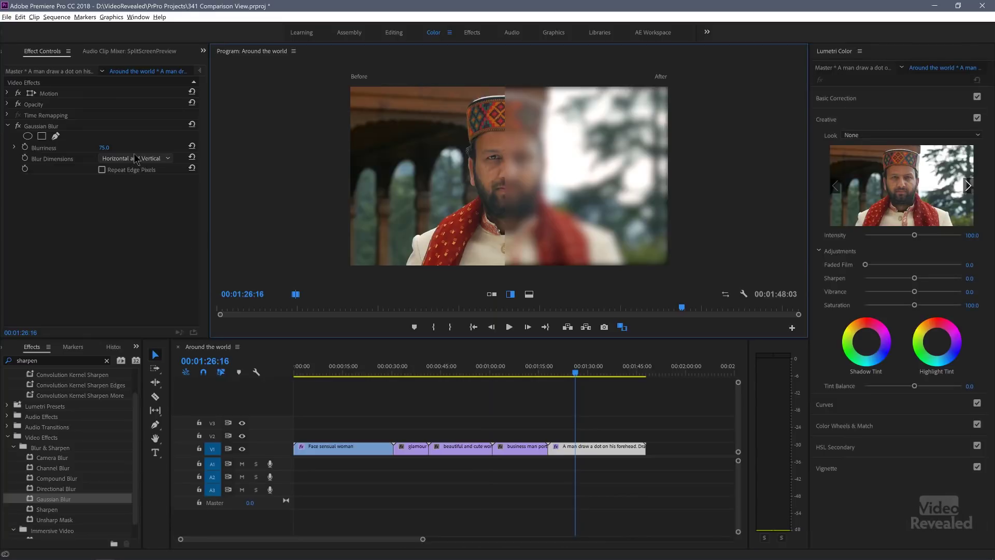
pyautogui.click(135, 159)
# Step: Try Vertical blur dimensions, toggle Comparison View off and on, then switch to Horizontal
pyautogui.click(120, 191)
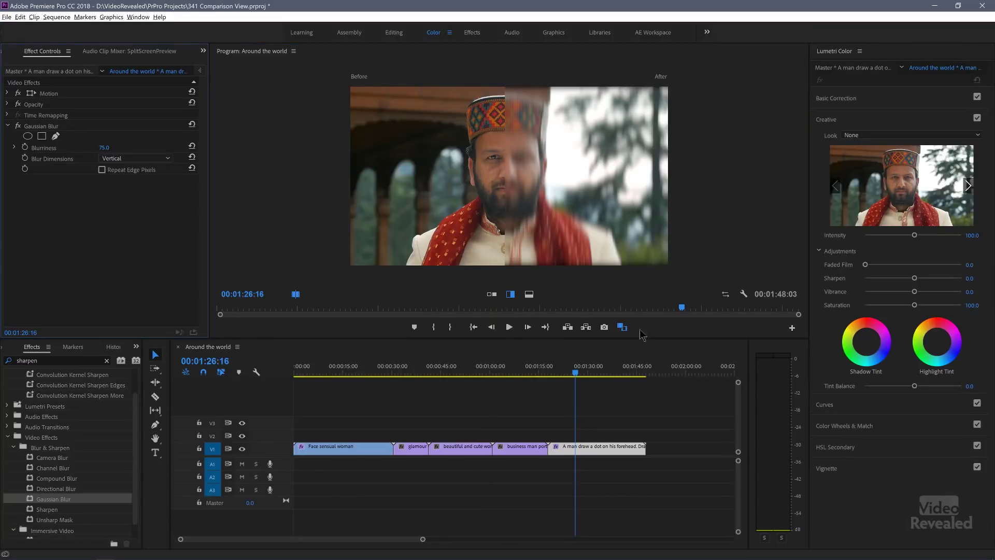
pyautogui.click(622, 327)
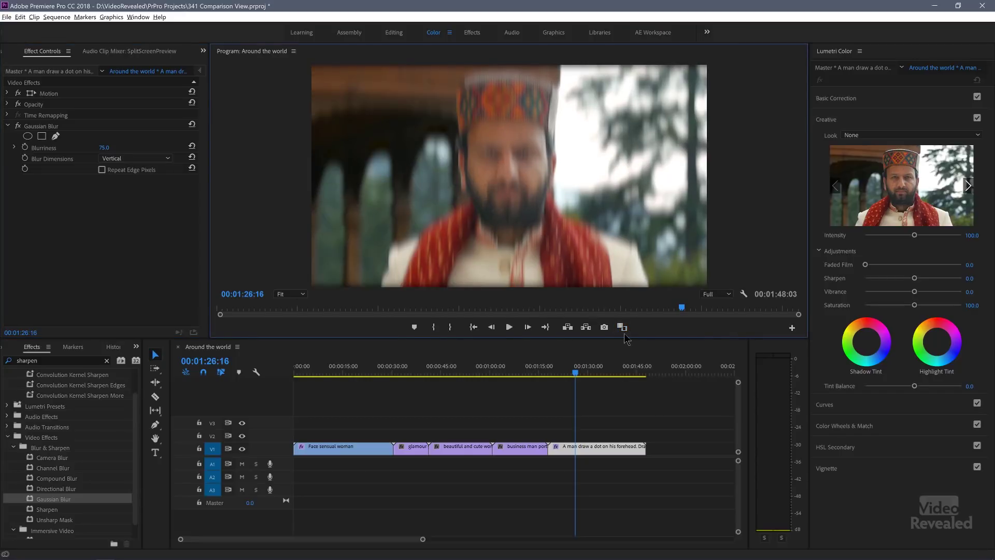
pyautogui.click(621, 326)
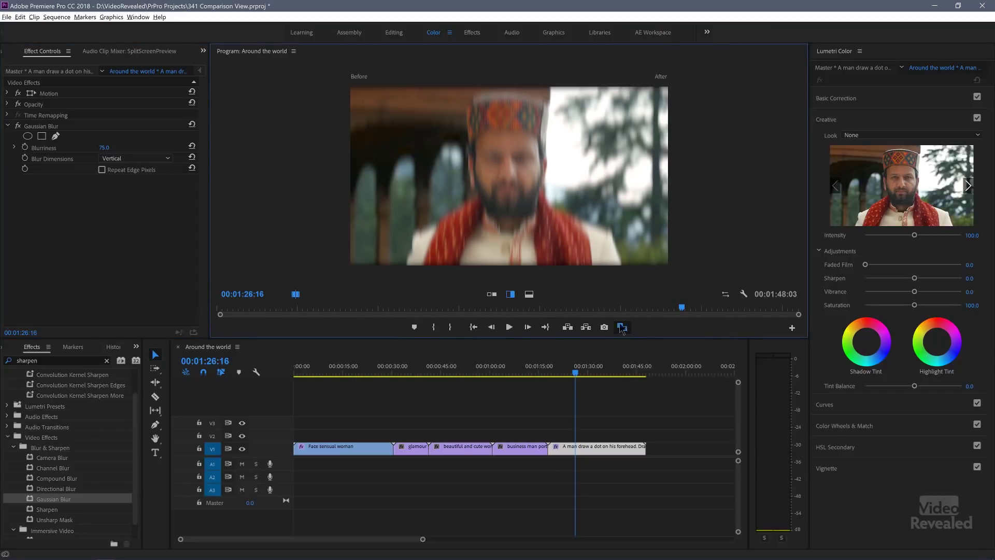
pyautogui.click(126, 160)
pyautogui.click(132, 181)
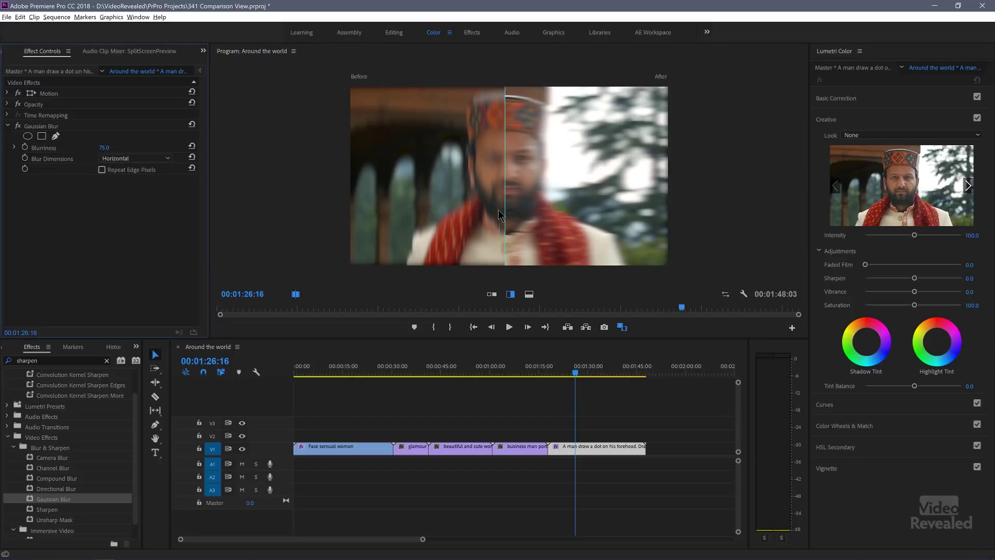